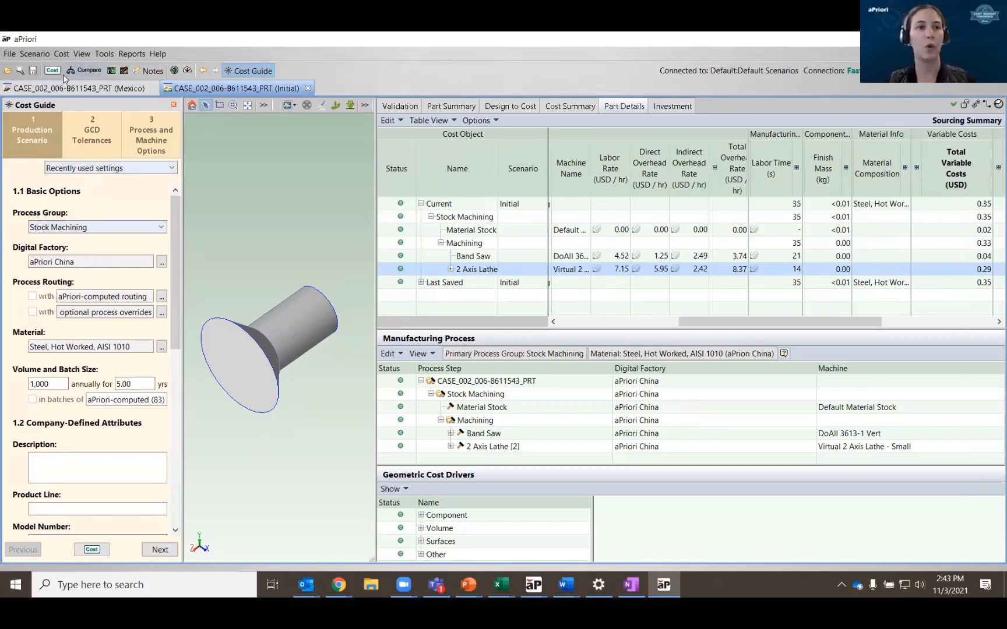
# Start Matrix Costing for the open part with an annual volume of 1000 and a batch size of 83
pyautogui.click(61, 53)
pyautogui.moveTo(82, 54)
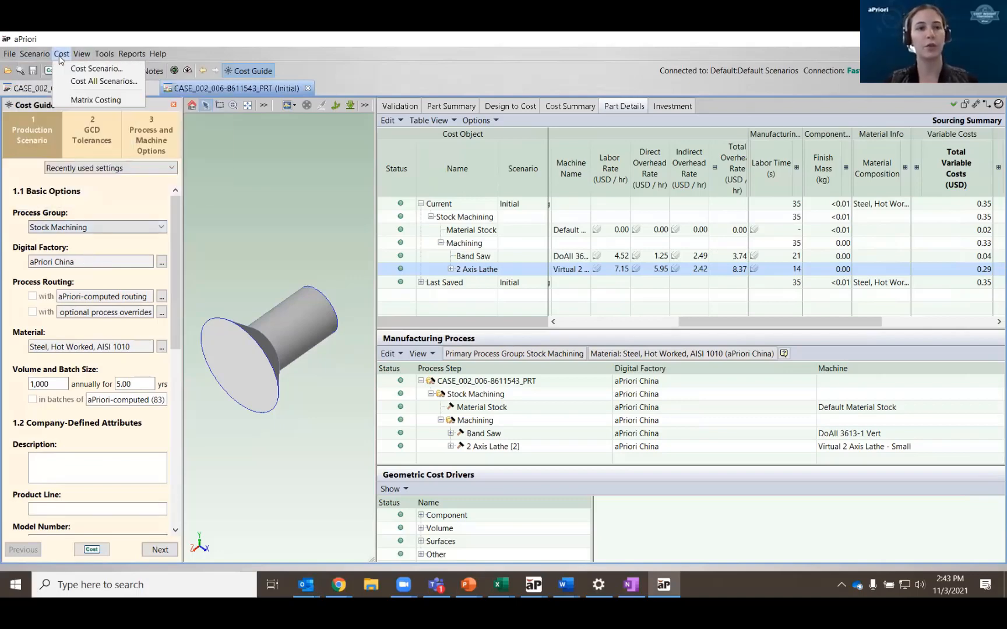
pyautogui.click(70, 97)
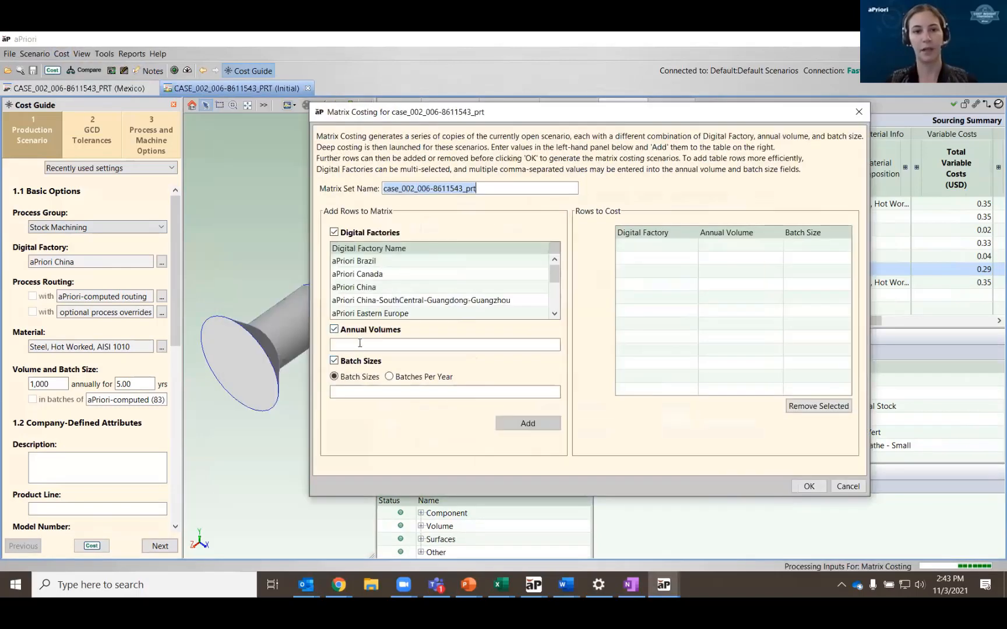
pyautogui.click(360, 344)
pyautogui.write('1000')
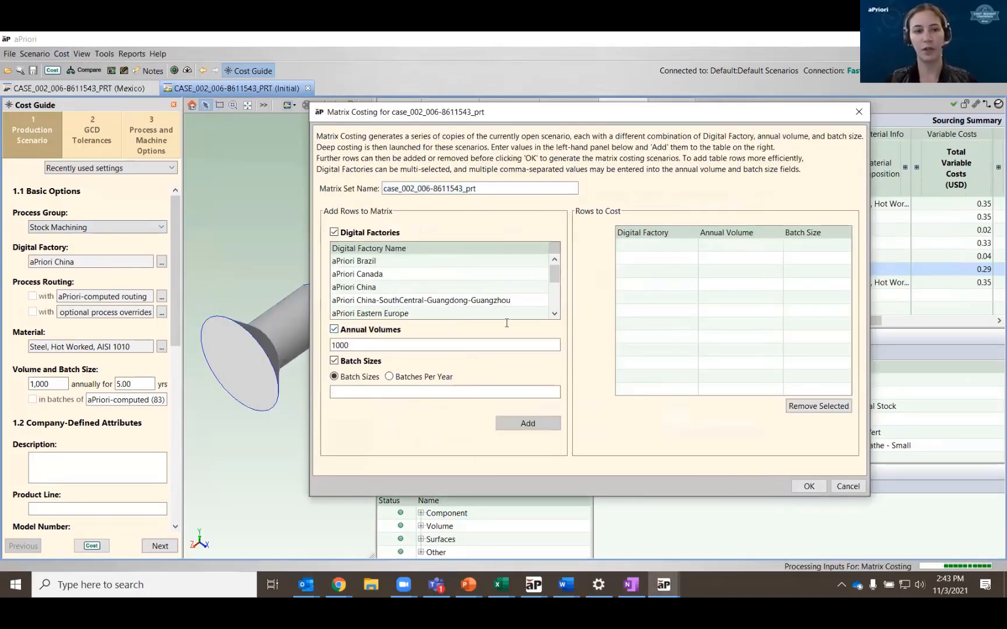
pyautogui.click(473, 392)
pyautogui.write('83')
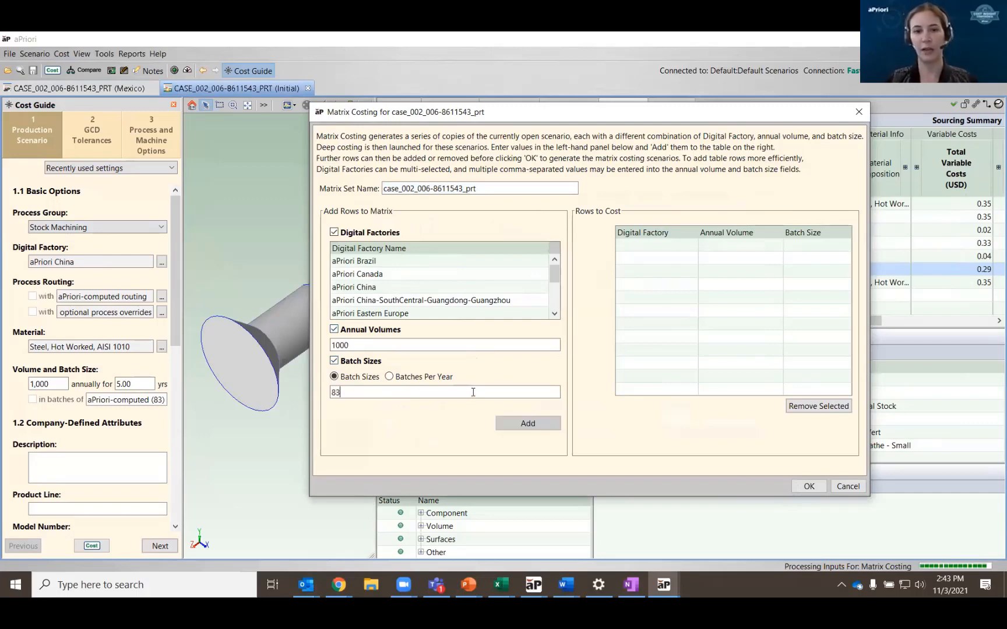
# Add rows for the aPriori Canada, aPriori Mexico and aPriori USA digital factories, and generate the matrix costing scenarios
pyautogui.click(392, 275)
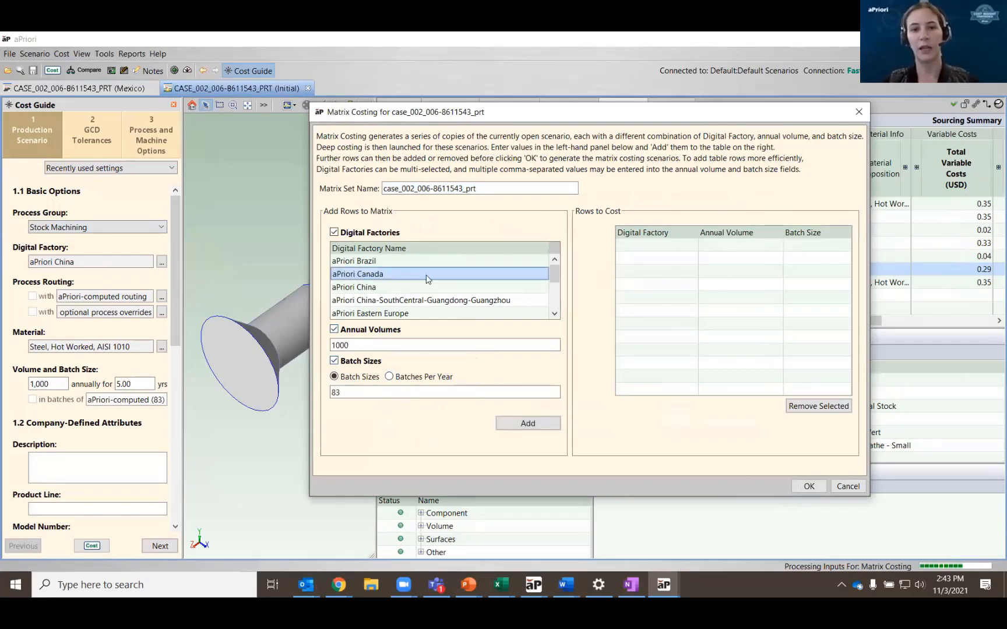
pyautogui.click(528, 423)
pyautogui.scroll(-1, 439, 309)
pyautogui.scroll(-2, 439, 309)
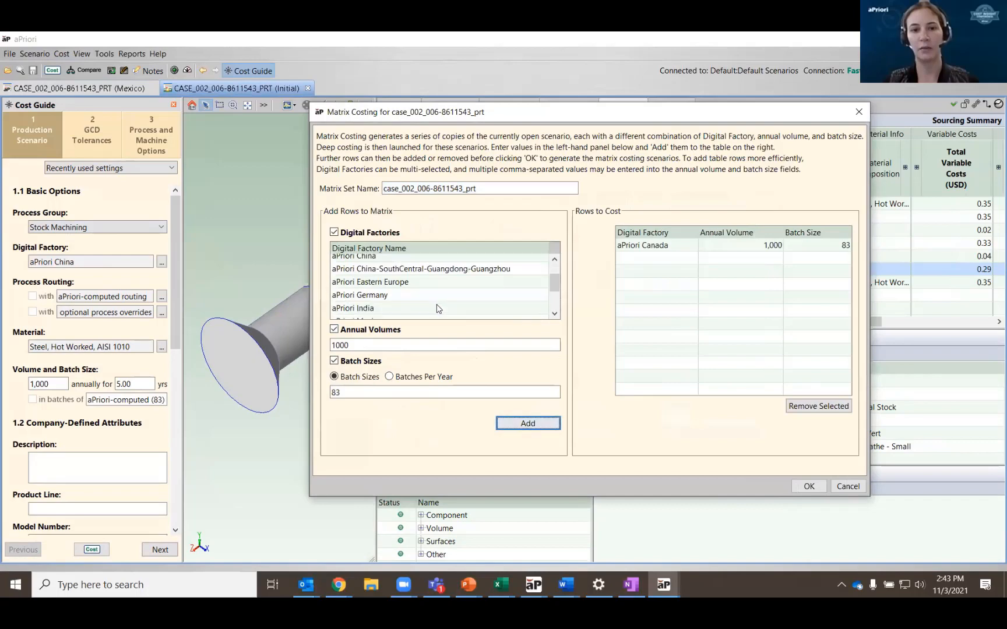
pyautogui.click(434, 307)
pyautogui.click(522, 431)
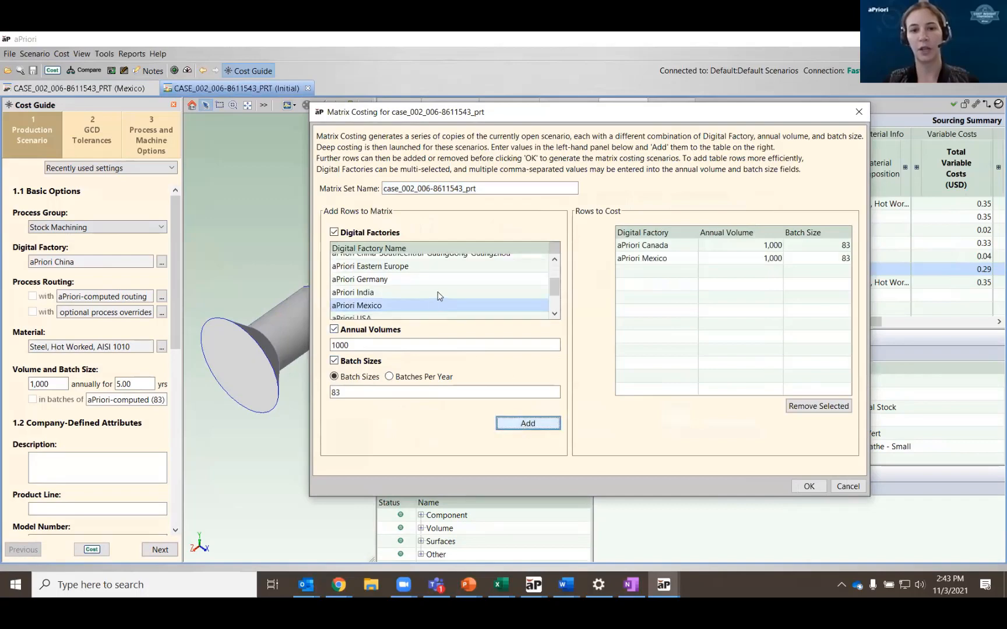
pyautogui.scroll(-1, 443, 291)
pyautogui.click(443, 302)
pyautogui.click(531, 429)
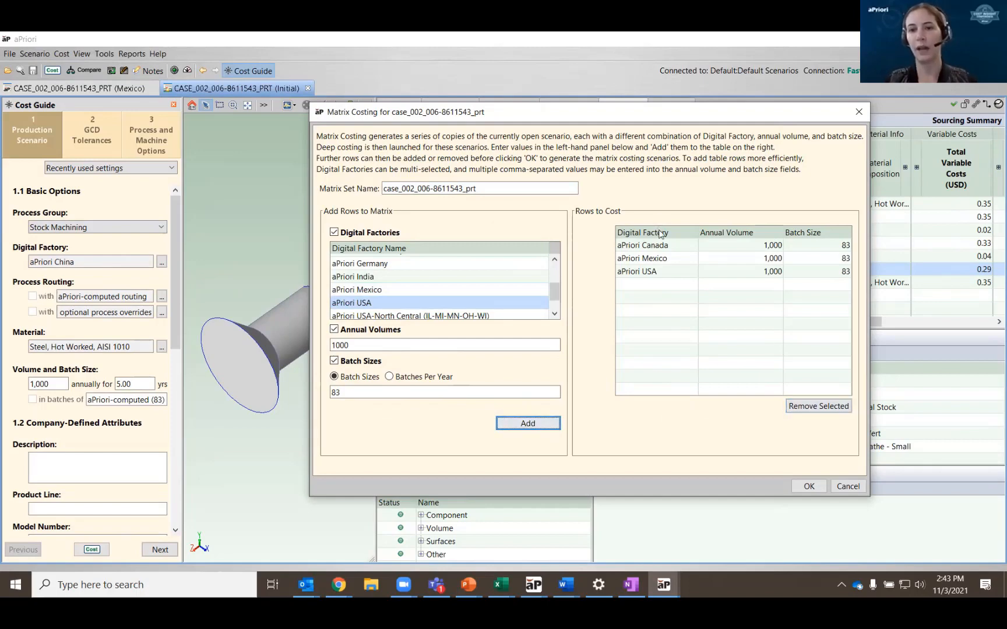
pyautogui.click(813, 487)
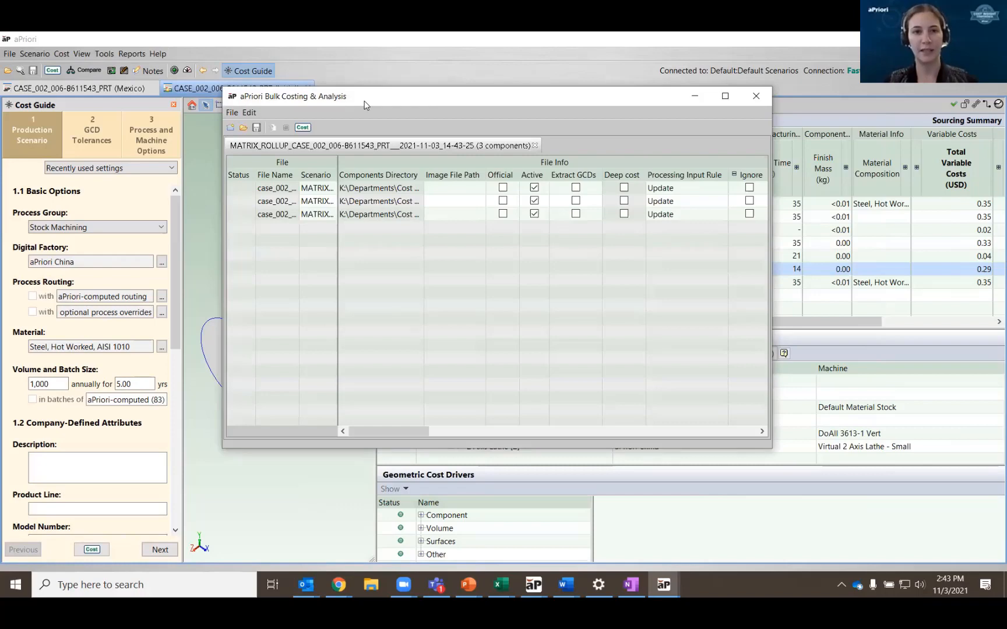
# Check the production info of the three matrix scenarios and run bulk costing on them
pyautogui.moveTo(405, 430); pyautogui.dragTo(451, 433)
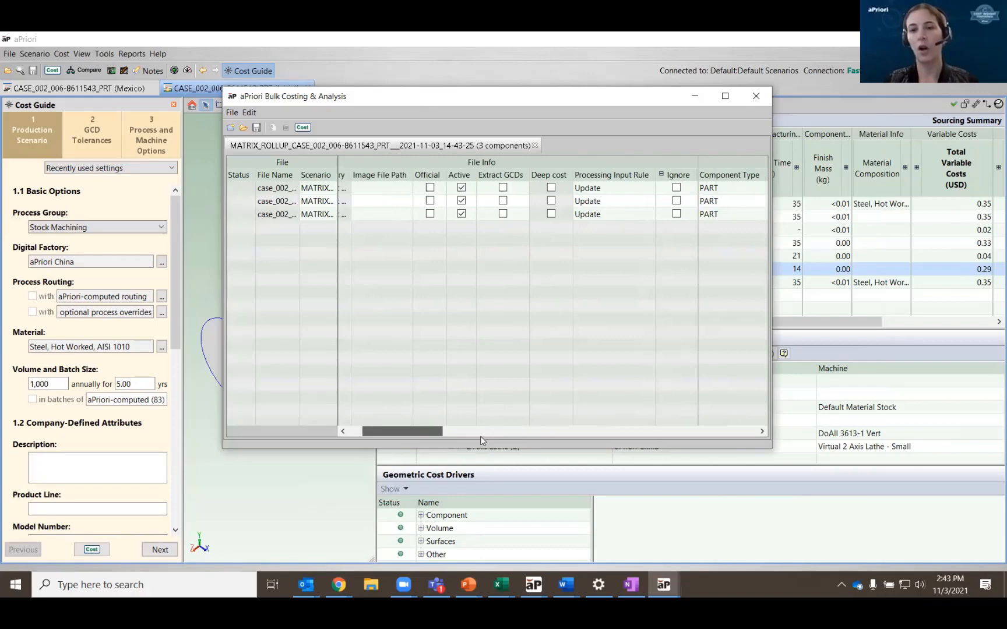
pyautogui.click(561, 431)
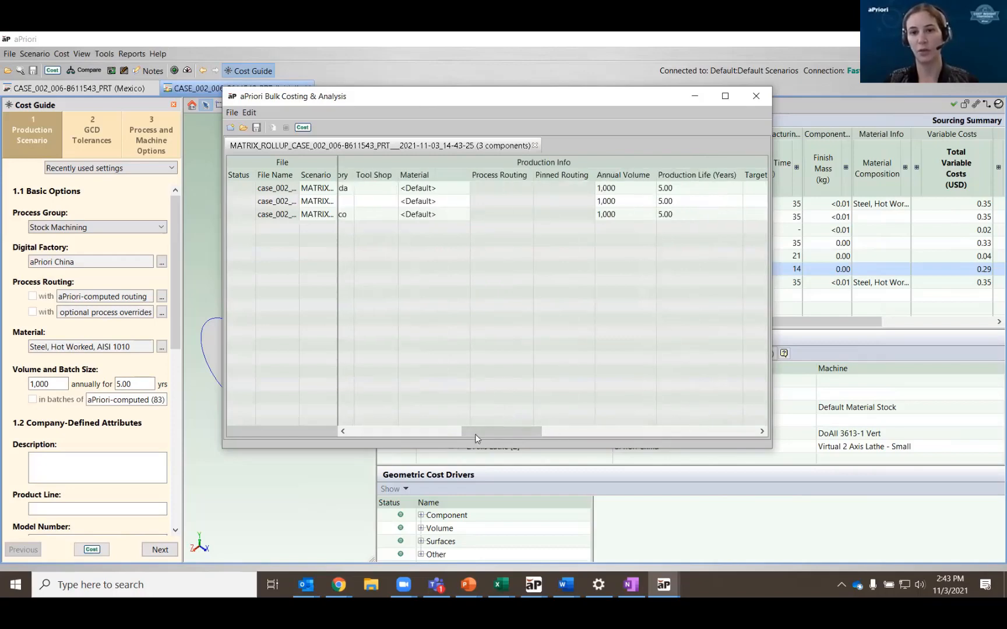
pyautogui.moveTo(475, 434); pyautogui.dragTo(452, 434)
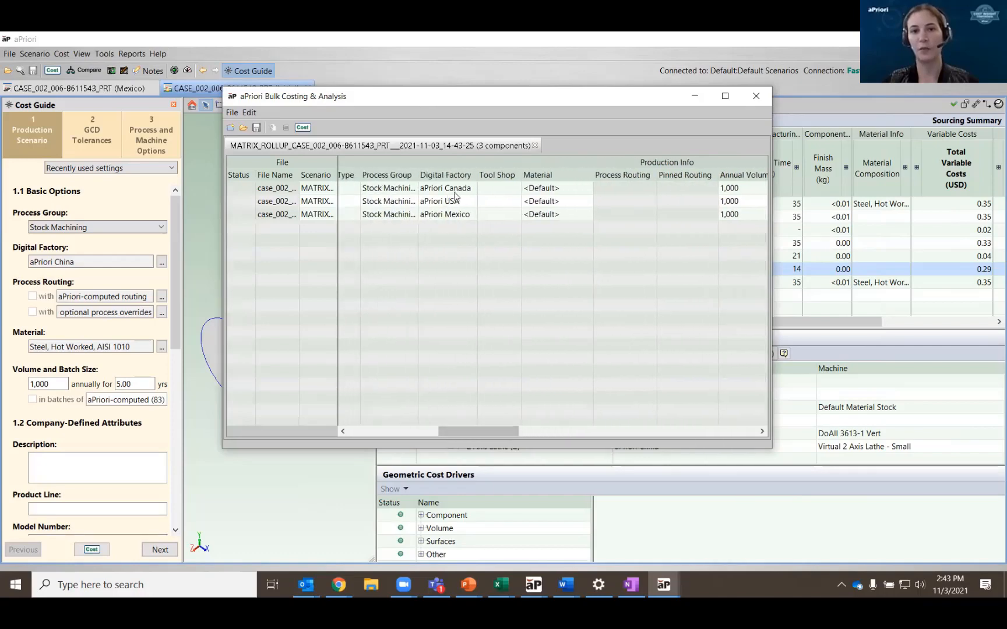
pyautogui.click(303, 127)
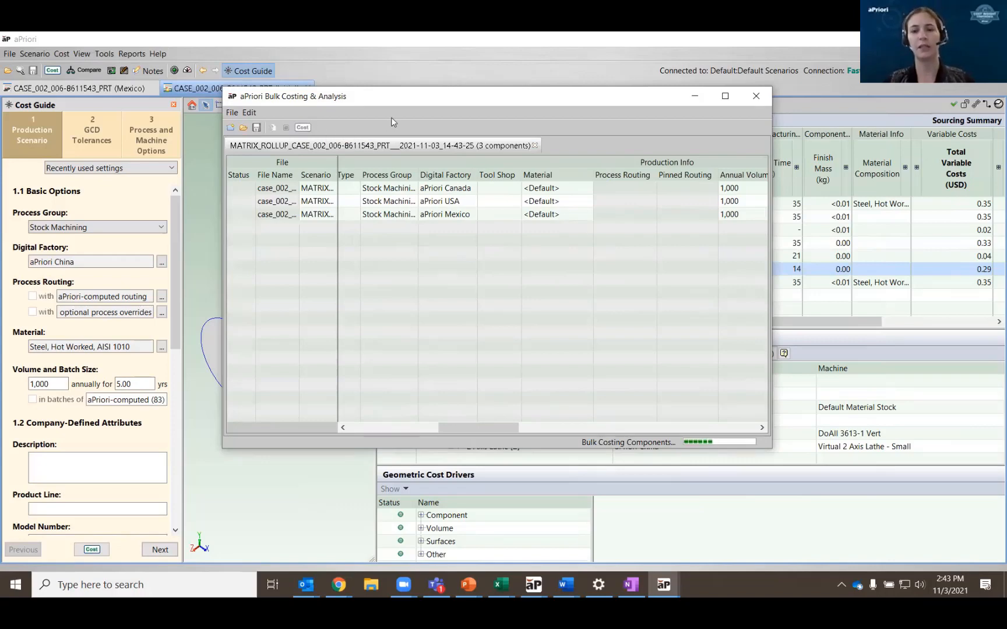
# Search the component scenarios for bracket_thick and open the Initial scenario of BRACKET_THICK_U0
pyautogui.click(201, 207)
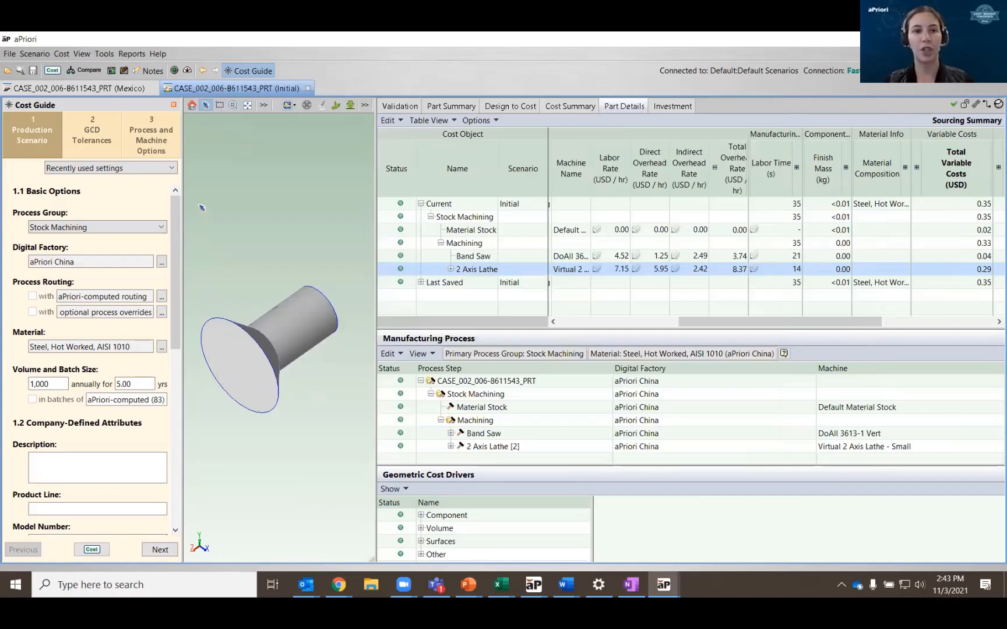
pyautogui.click(20, 71)
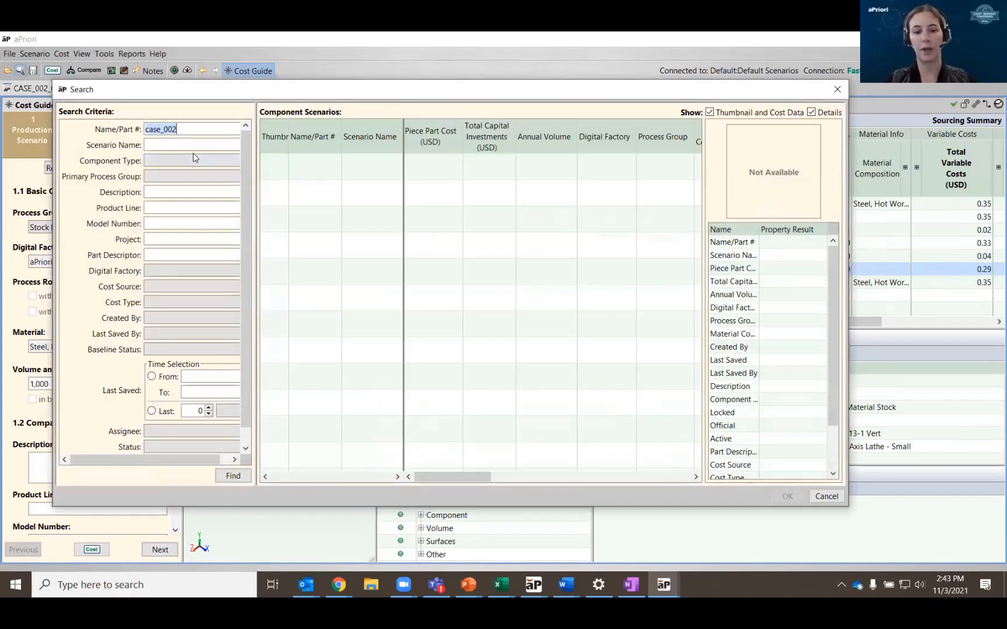
pyautogui.write('bracket_t')
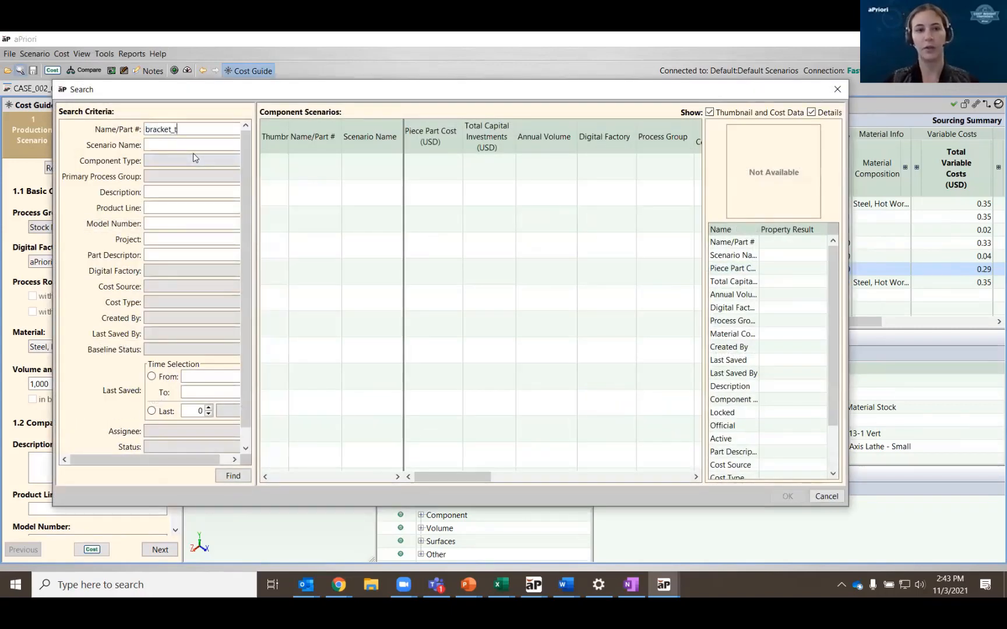
pyautogui.write('hick')
pyautogui.press('Return')
pyautogui.click(333, 163)
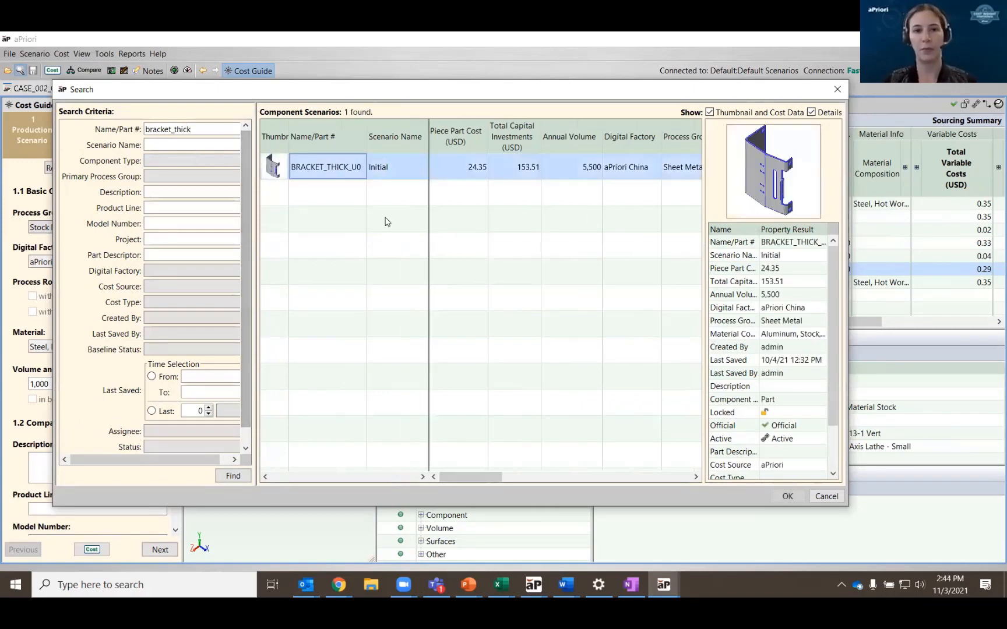
pyautogui.click(788, 496)
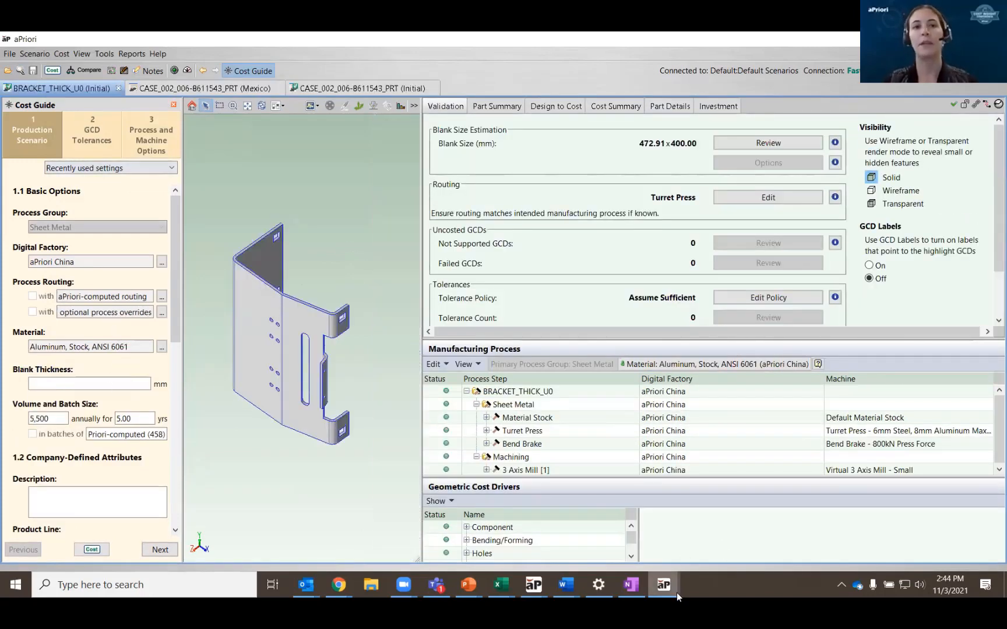
# Return to the bulk costing window, widen its Status column and check the costing status of the three matrix scenarios
pyautogui.moveTo(670, 588)
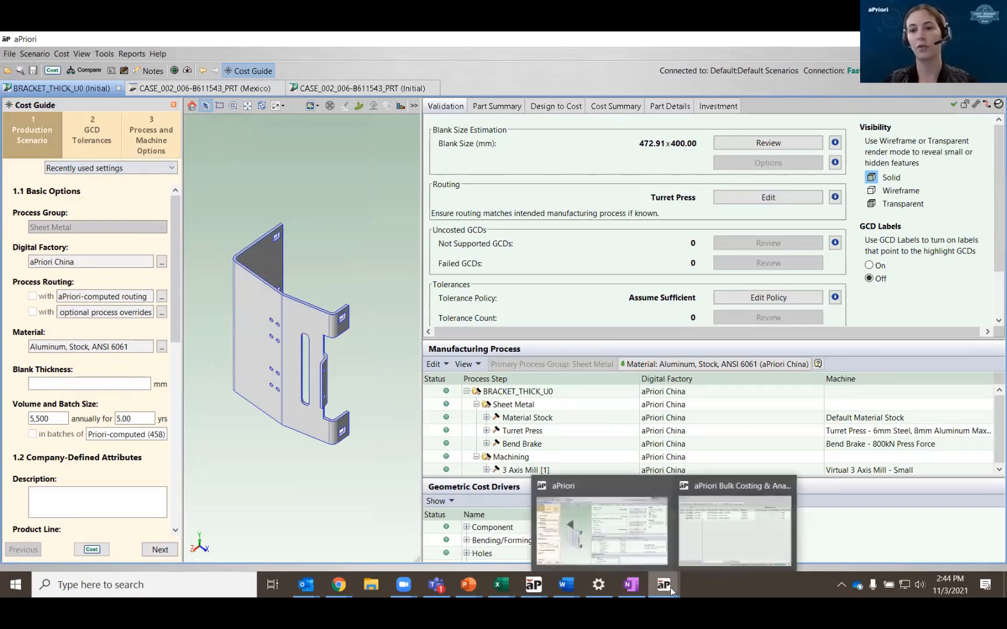
pyautogui.click(674, 521)
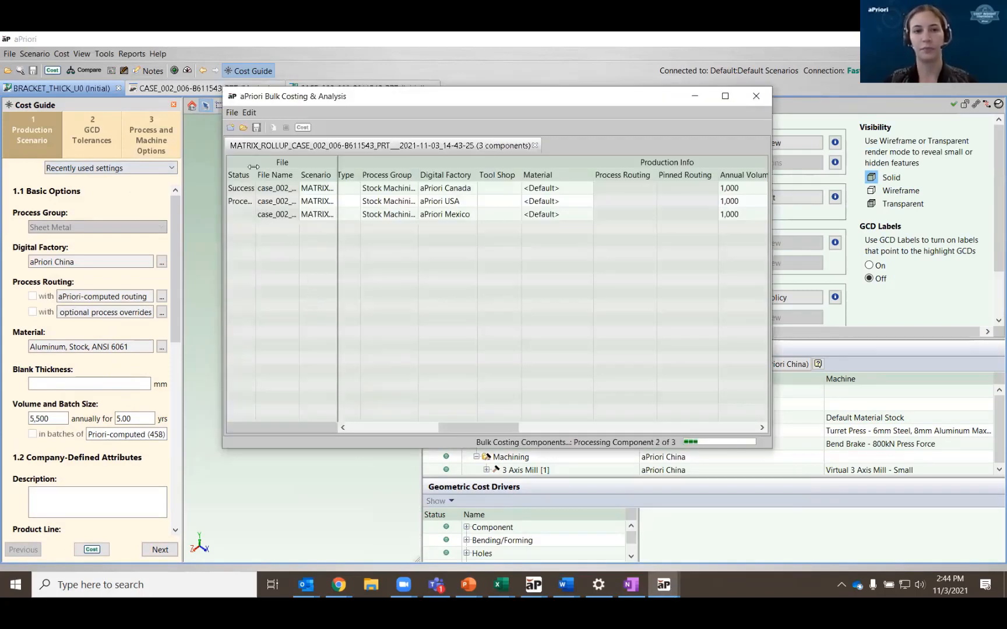
pyautogui.moveTo(257, 166); pyautogui.dragTo(285, 165)
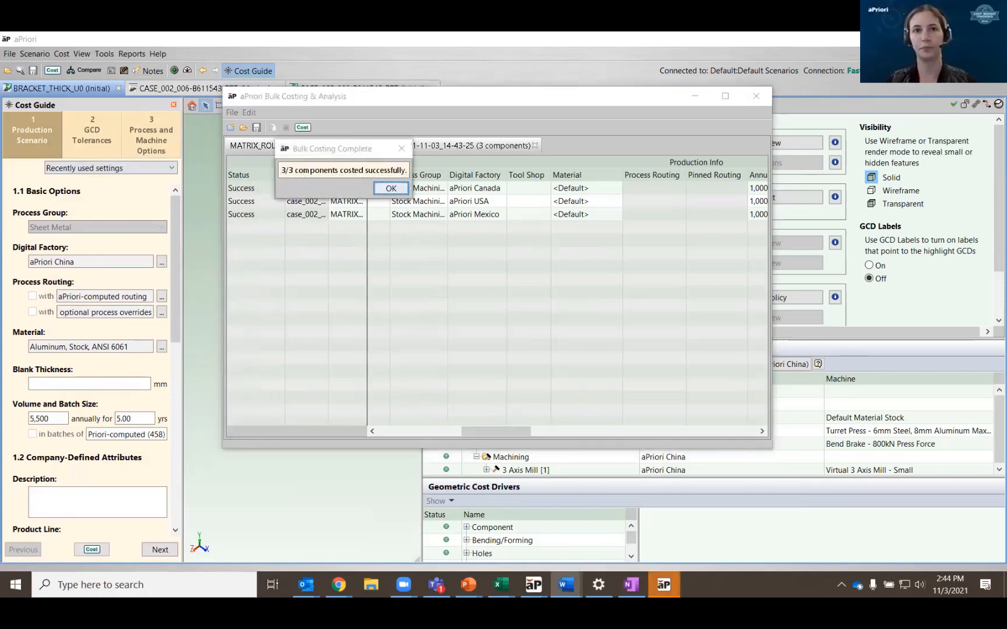
pyautogui.click(390, 189)
pyautogui.click(321, 192)
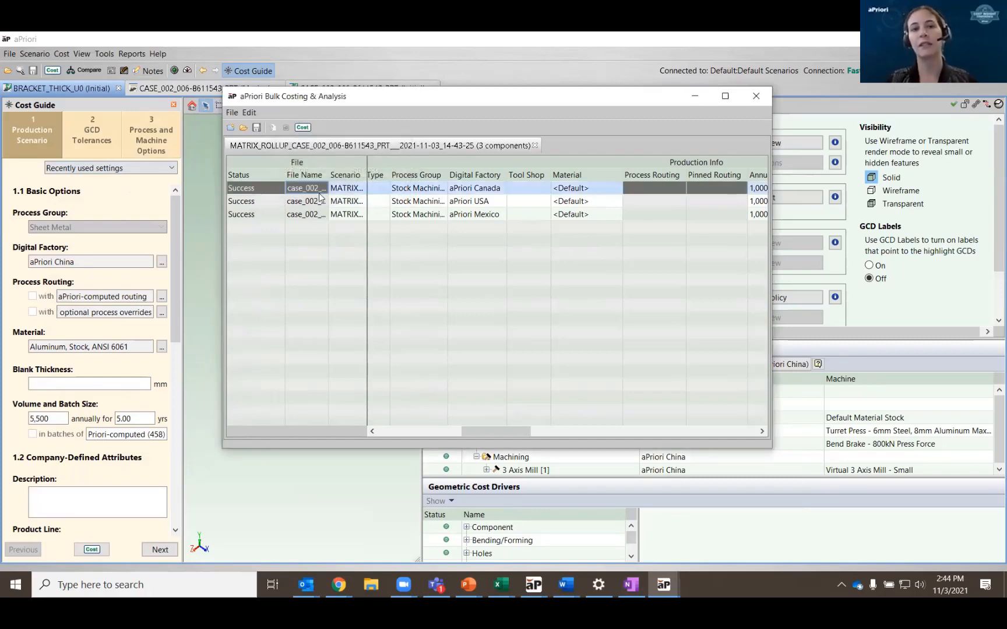
pyautogui.click(320, 202)
pyautogui.click(318, 214)
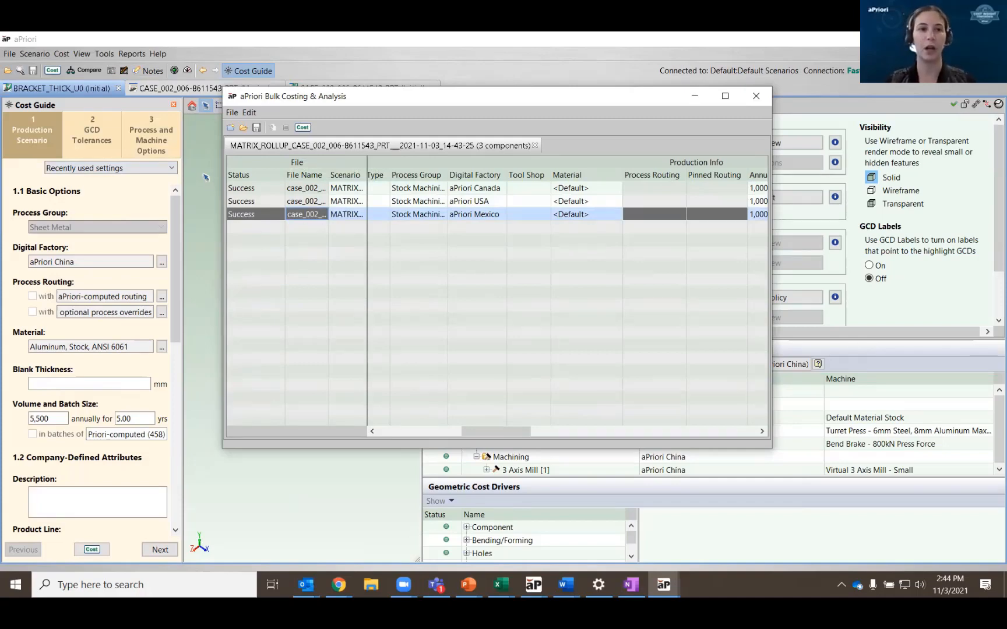
# Search the component scenarios for case_002 and open the MATRIX_ROLLUP roll-up of the costed matrix
pyautogui.click(205, 173)
pyautogui.click(19, 71)
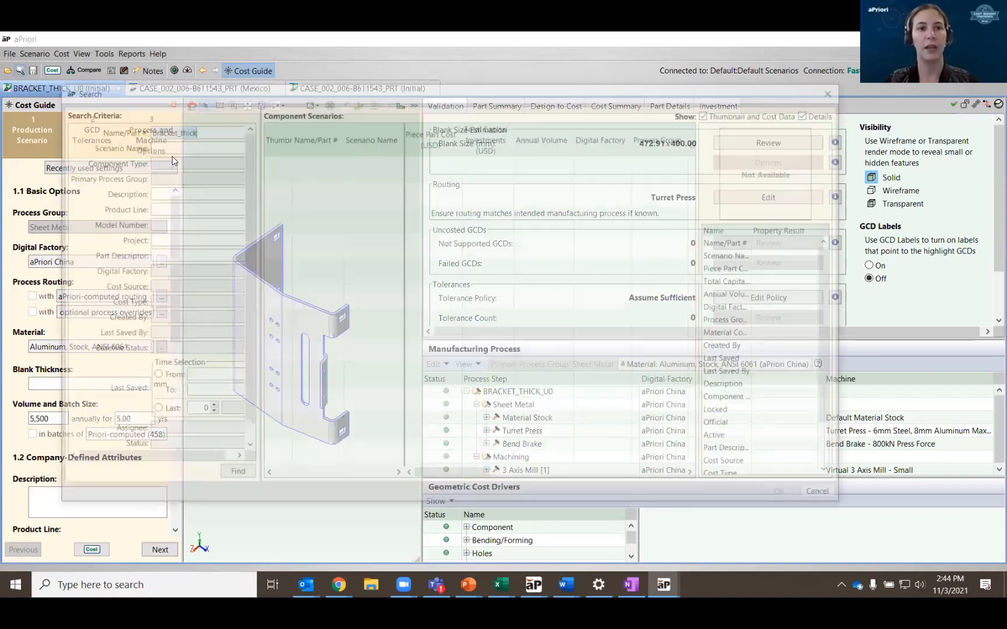
pyautogui.write('case_002')
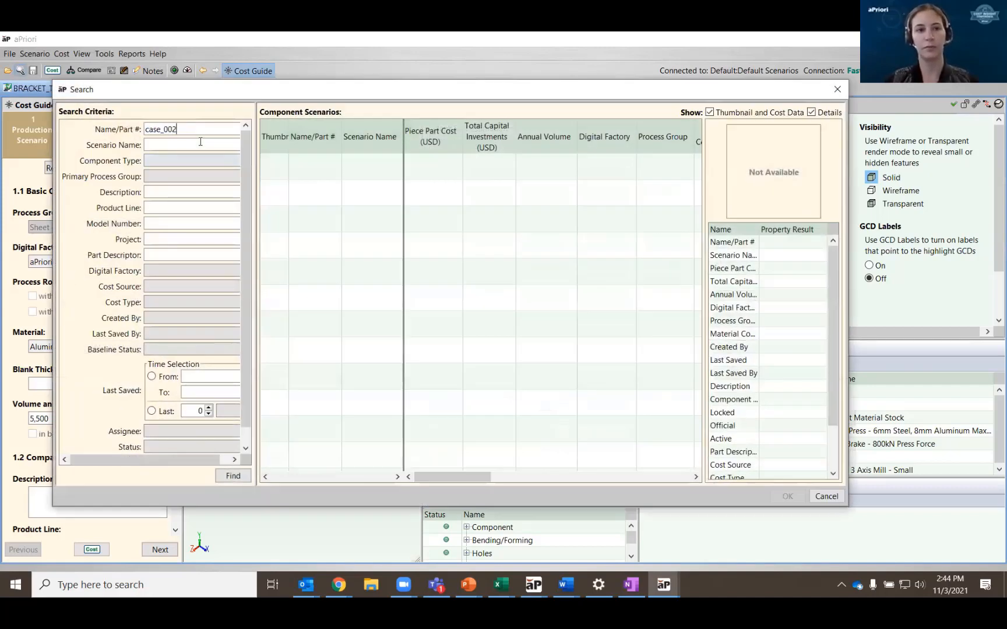
pyautogui.press('Return')
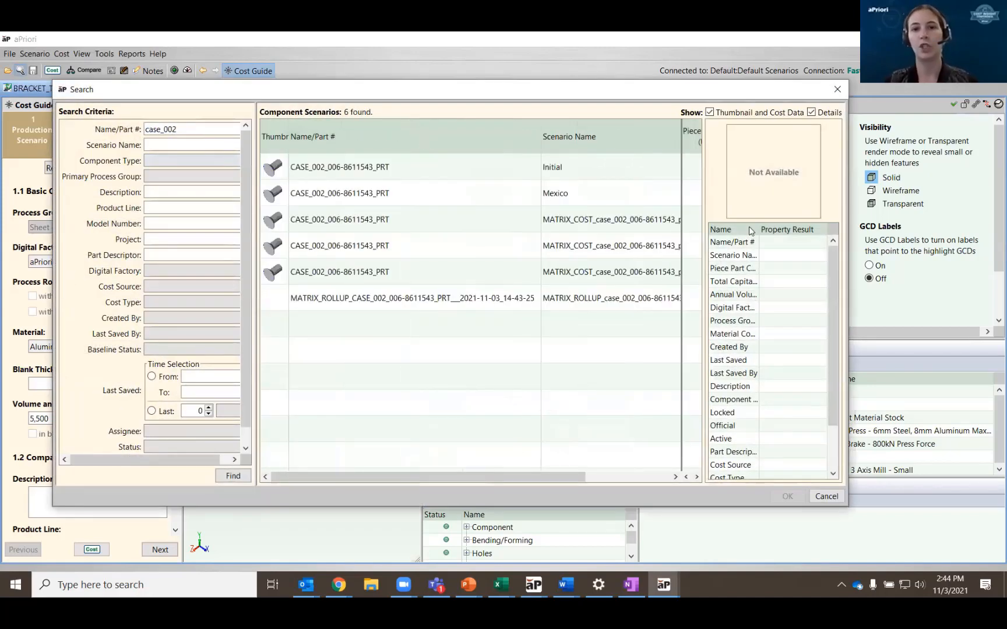
pyautogui.click(609, 225)
pyautogui.click(608, 252)
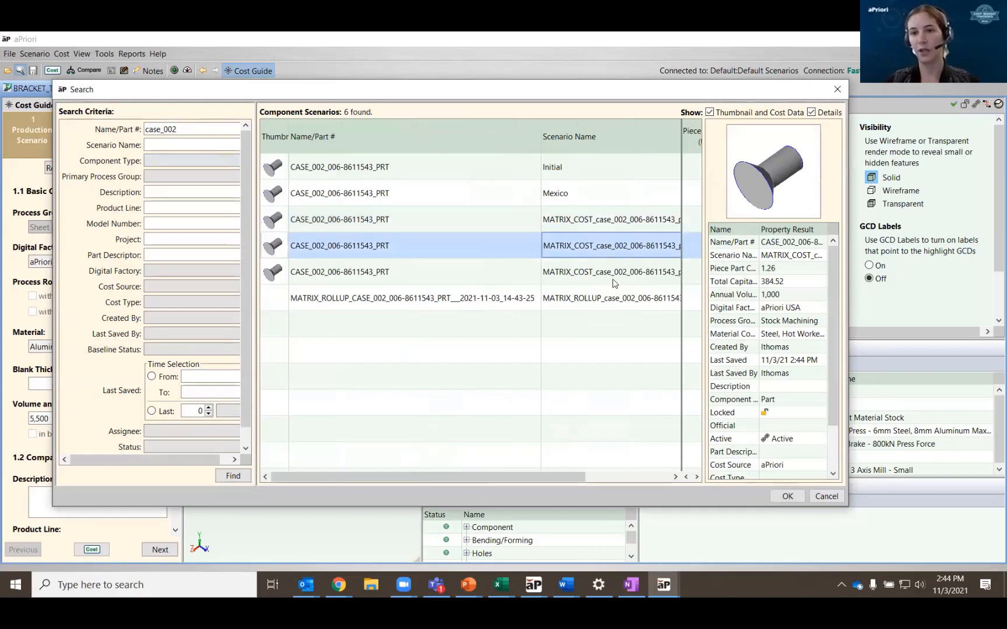
pyautogui.click(504, 305)
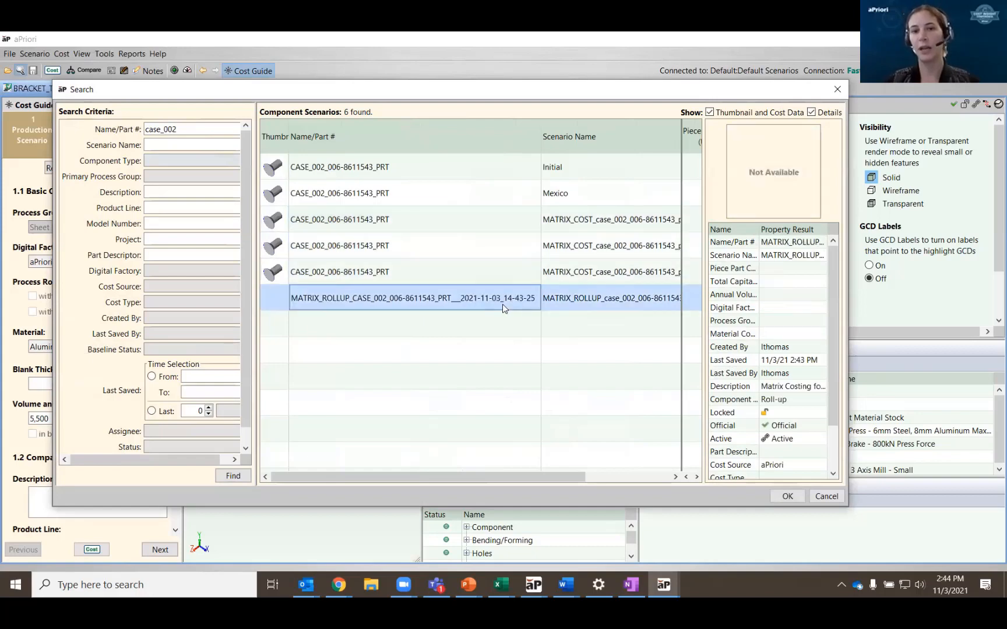
pyautogui.click(787, 497)
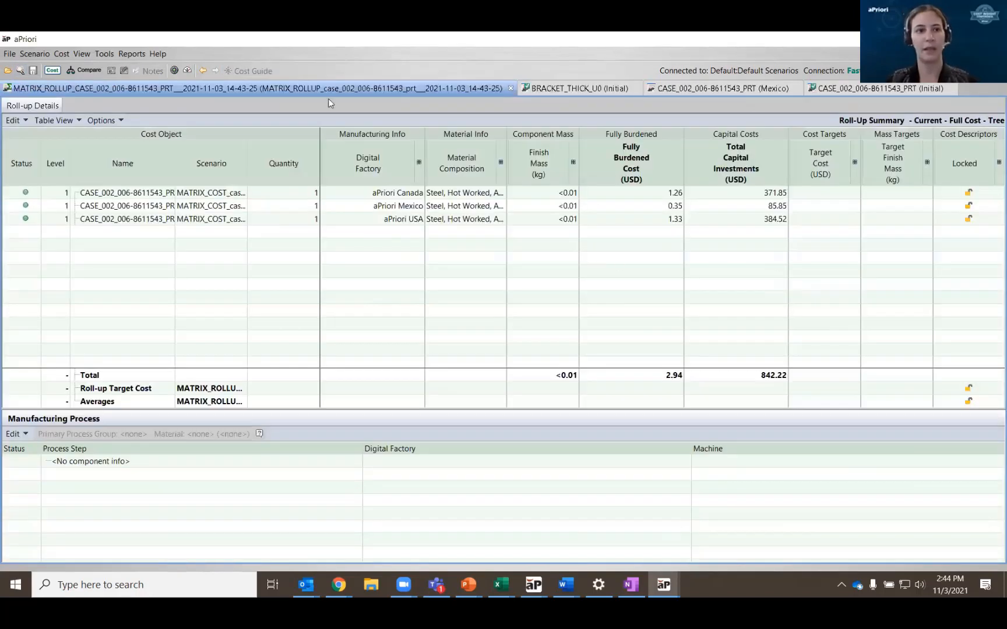
# Add the Initial scenario found with case_002 to the roll-up and compare the fully burdened costs for aPriori China and aPriori Mexico
pyautogui.click(13, 121)
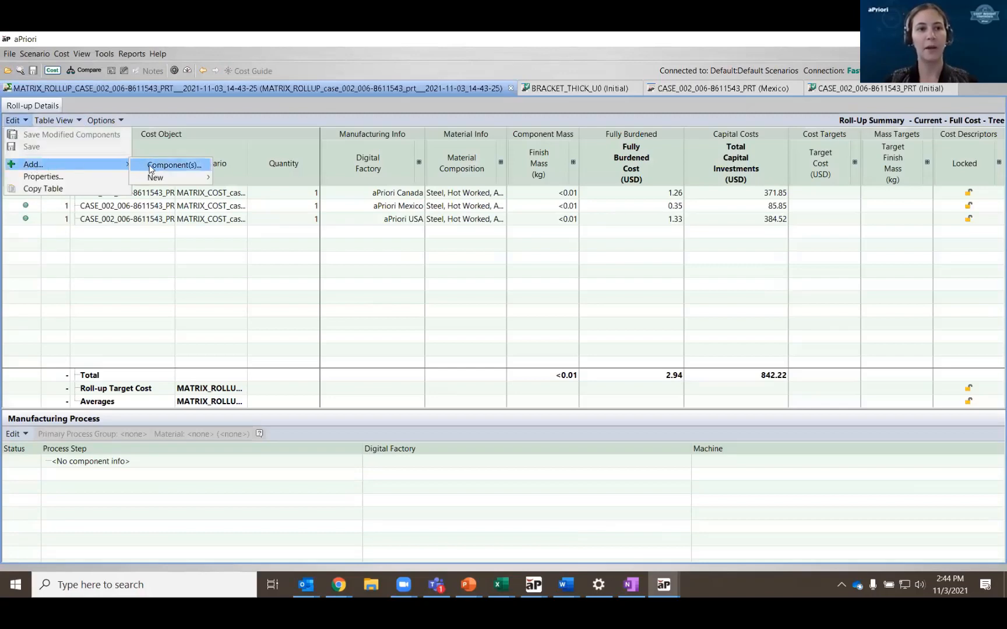
pyautogui.click(173, 168)
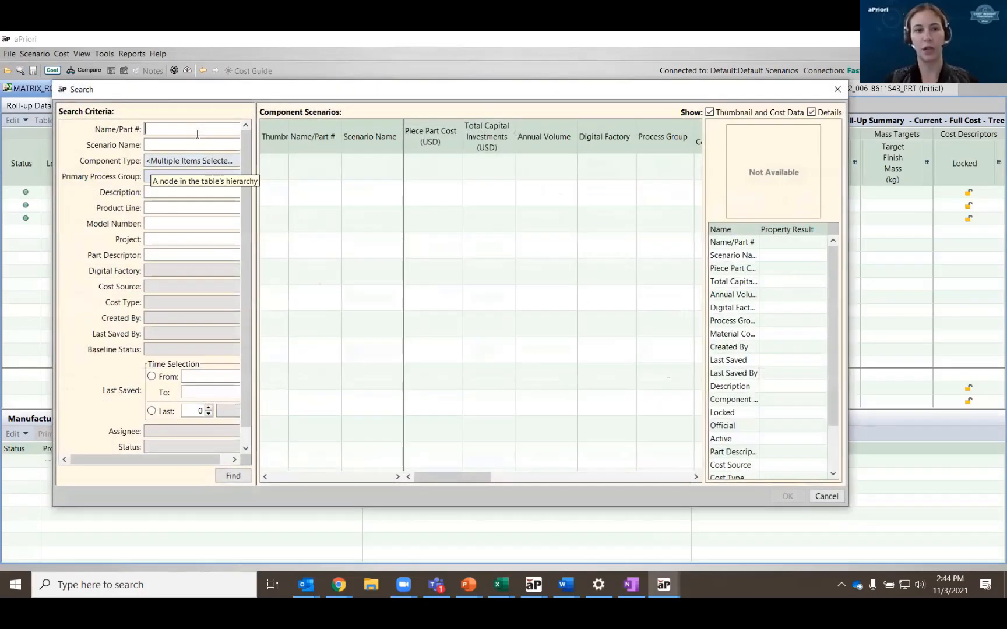
pyautogui.write('case_002')
pyautogui.press('Return')
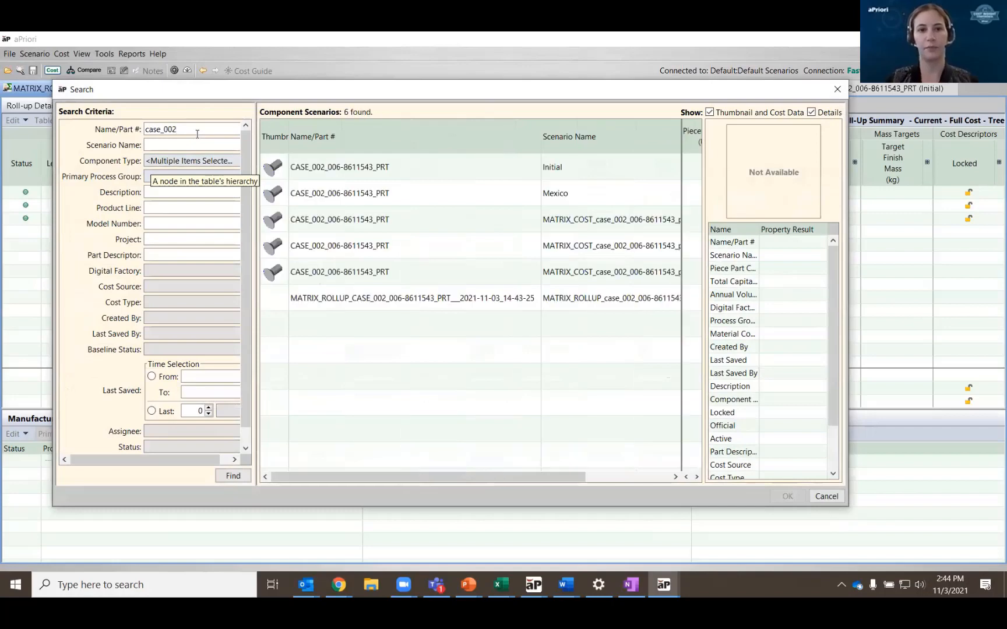
pyautogui.click(635, 169)
pyautogui.click(788, 496)
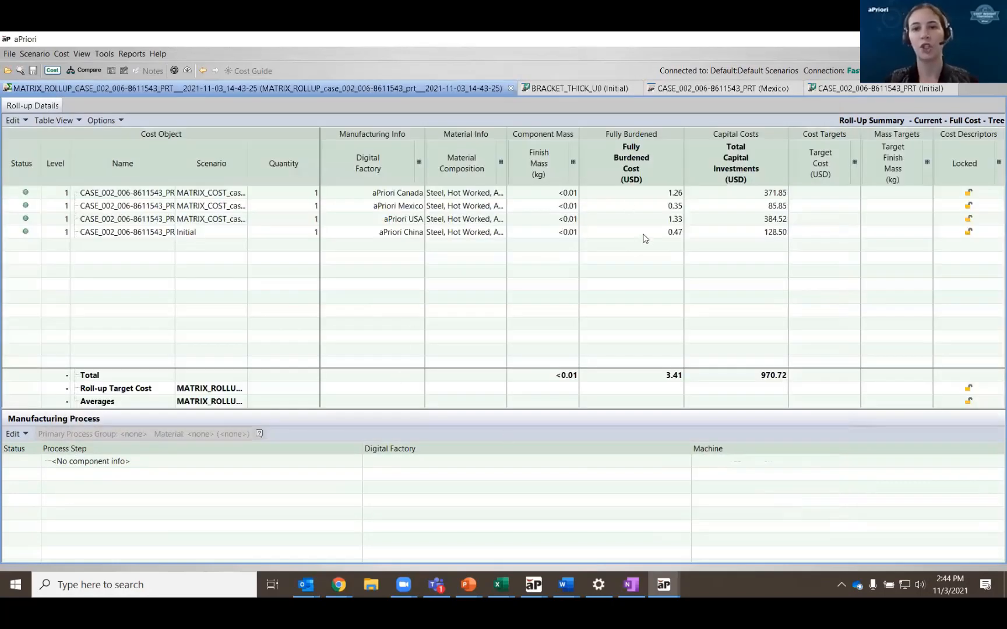
pyautogui.click(657, 233)
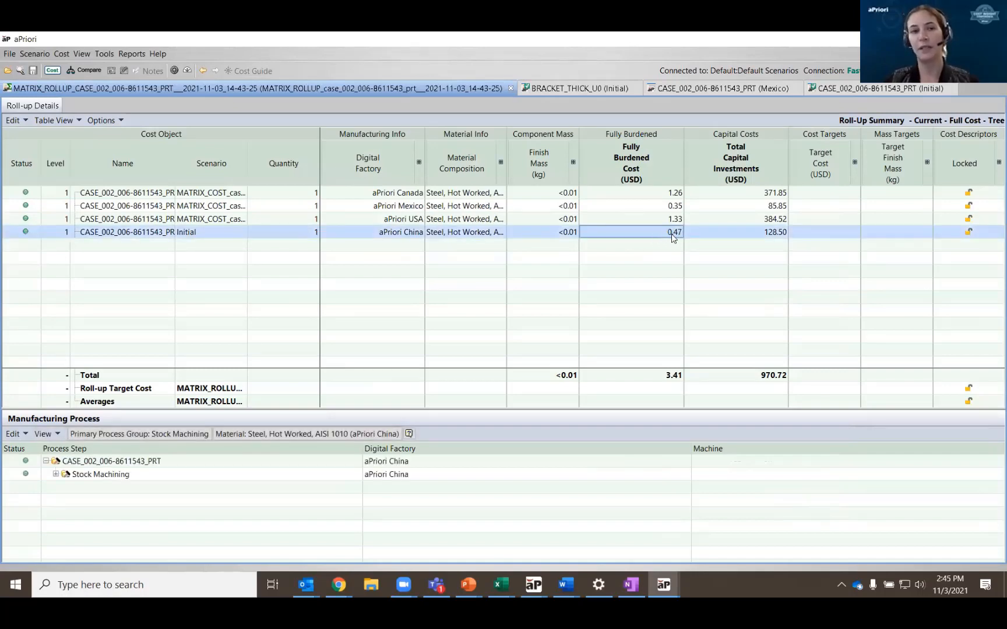
pyautogui.click(649, 207)
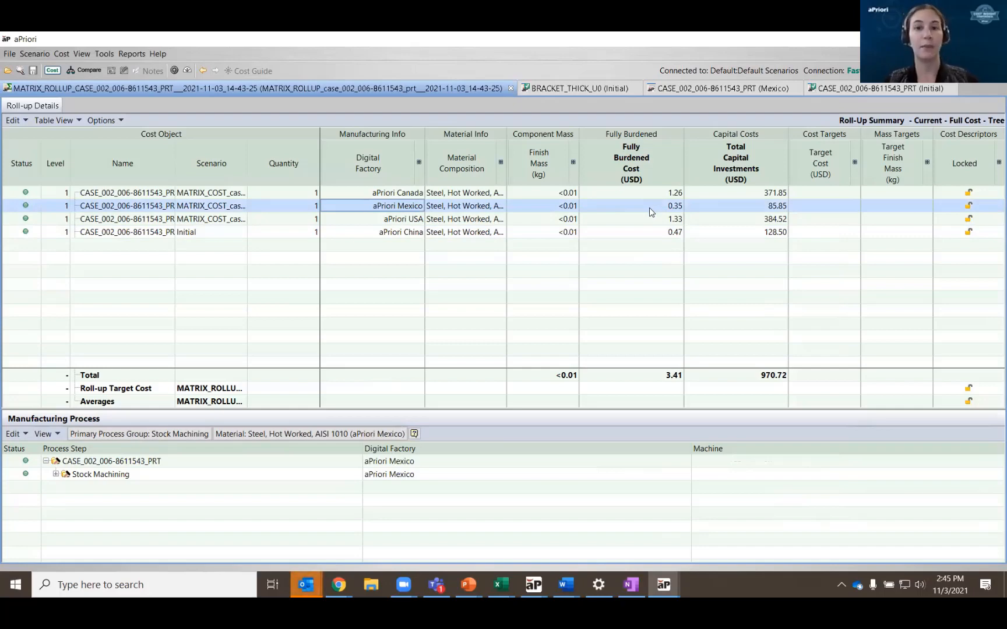
# Compare the labor and overhead rates in the part details of the Initial (China) and Mexico scenarios, and return to the matrix roll-up
pyautogui.click(877, 88)
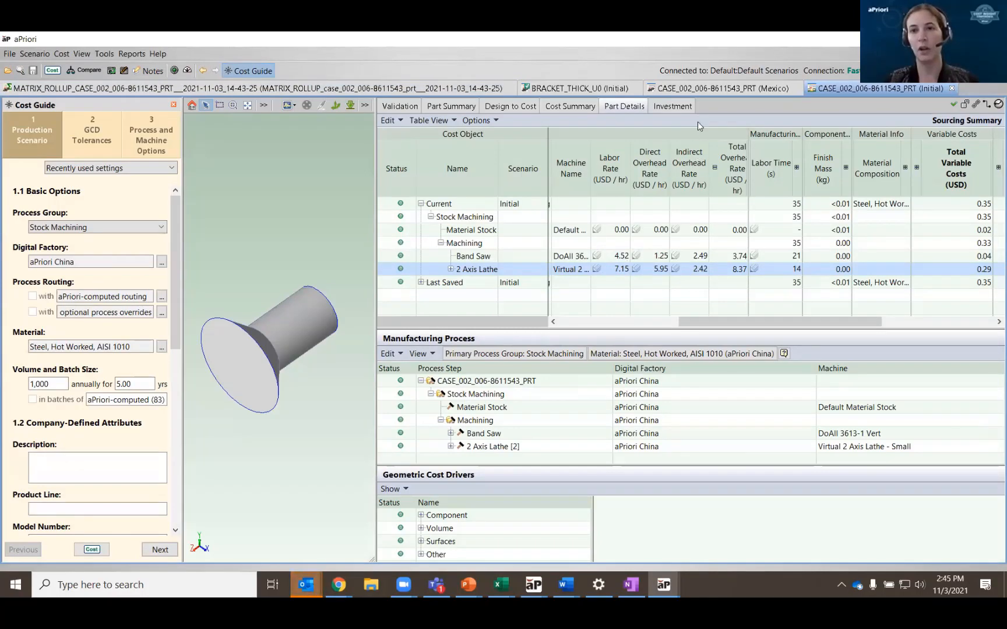
pyautogui.click(718, 89)
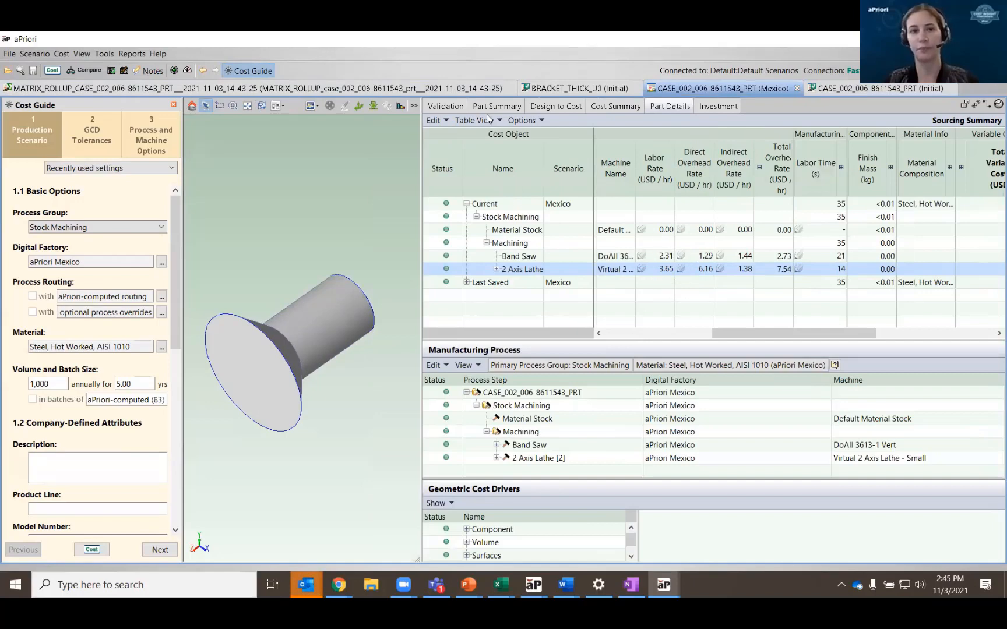
pyautogui.click(289, 88)
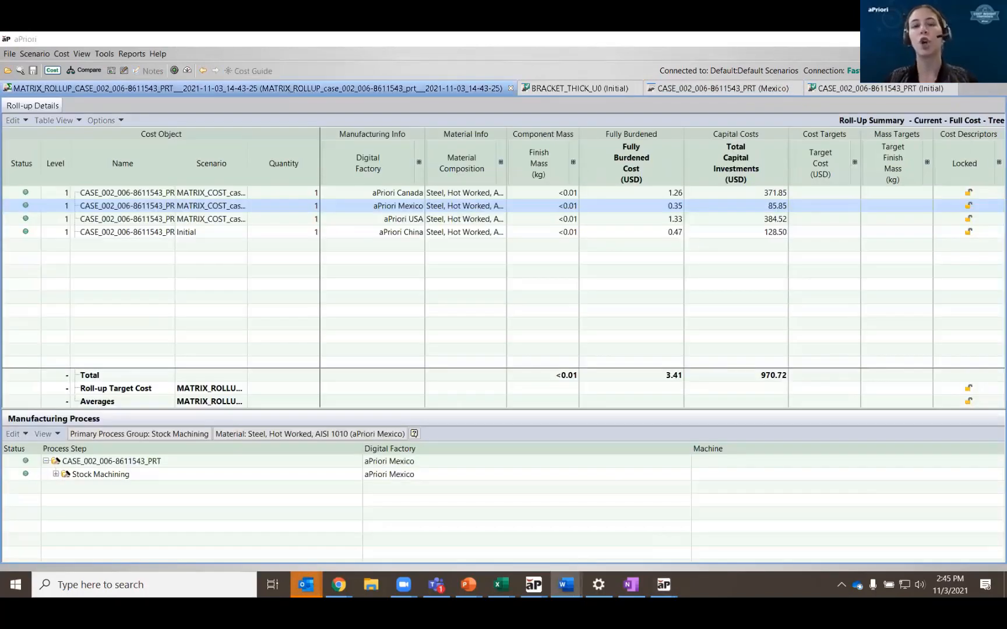
# Compare the material composition of the four roll-up rows and the fully burdened costs of aPriori Mexico and aPriori China
pyautogui.click(455, 193)
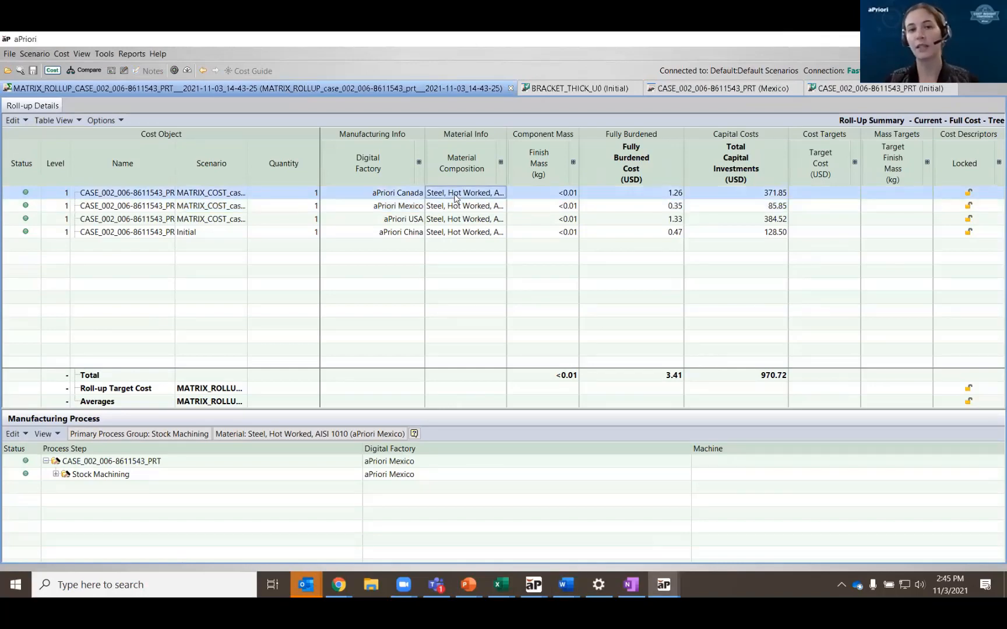
pyautogui.click(455, 208)
pyautogui.click(455, 220)
pyautogui.click(455, 233)
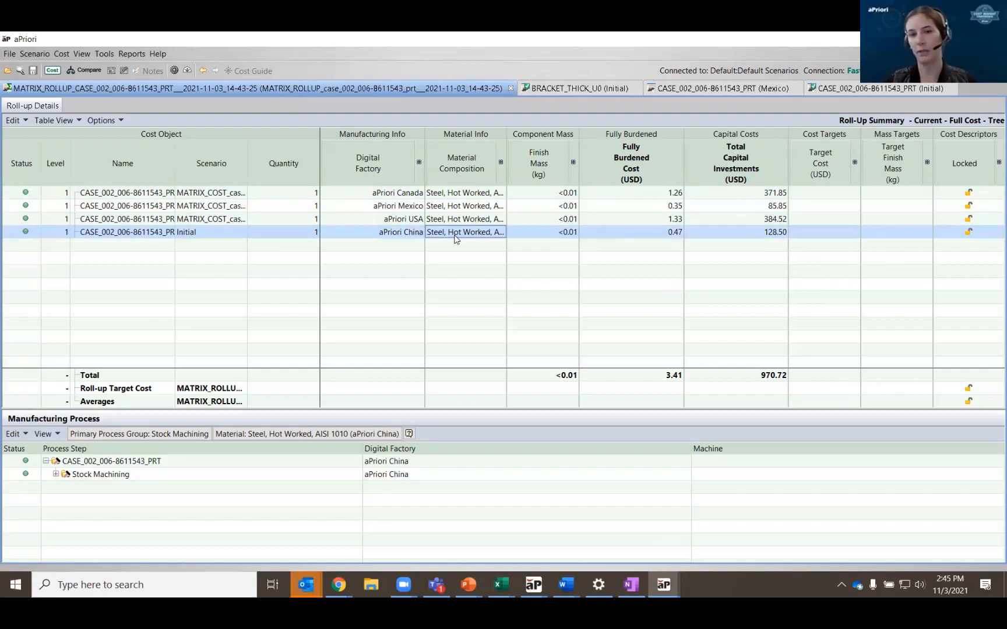
pyautogui.click(477, 207)
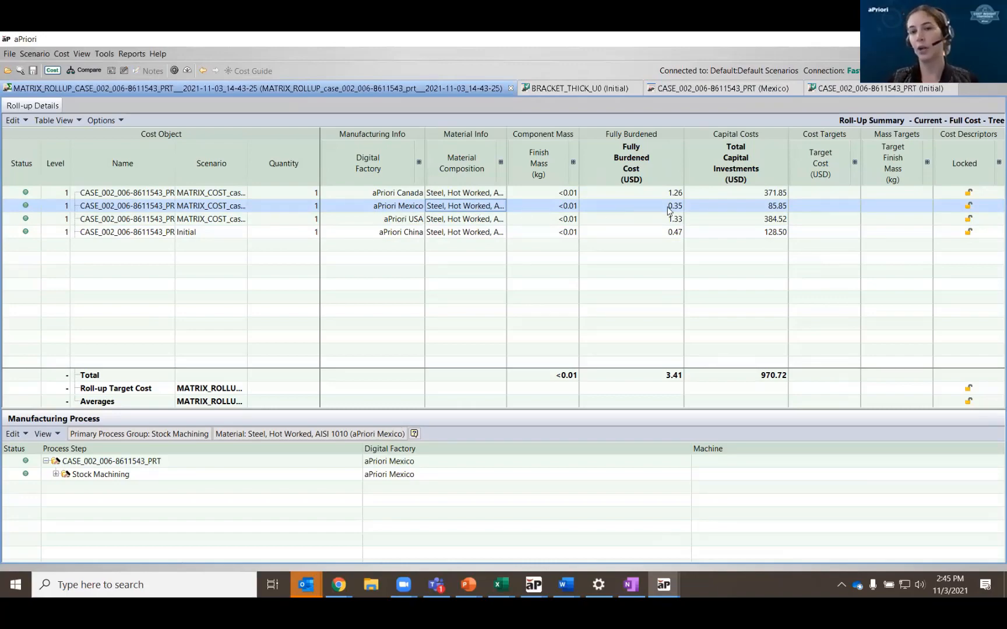
pyautogui.hotkey('alt', 'Tab')
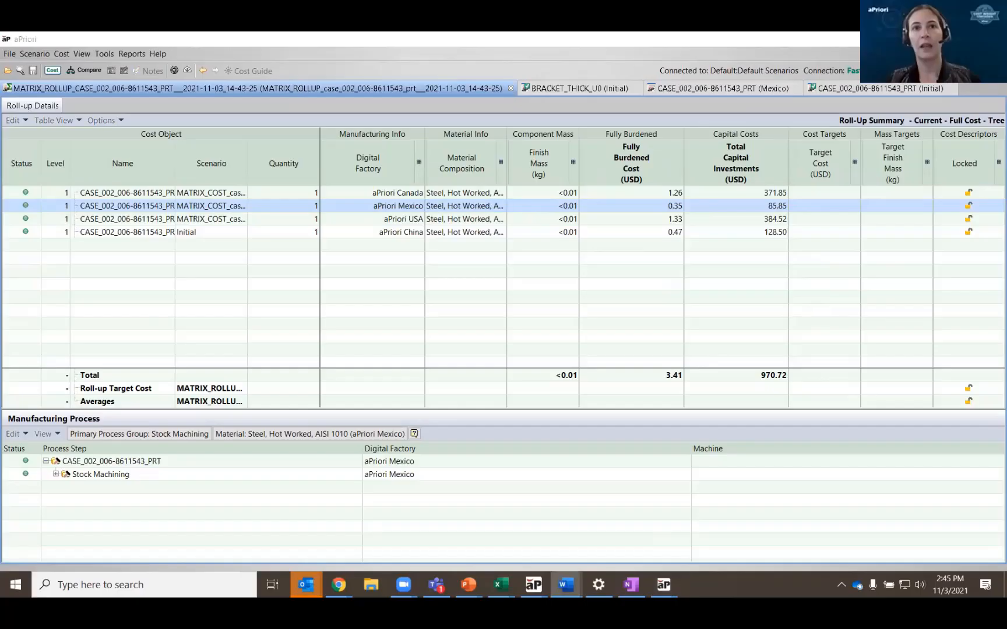
pyautogui.click(621, 211)
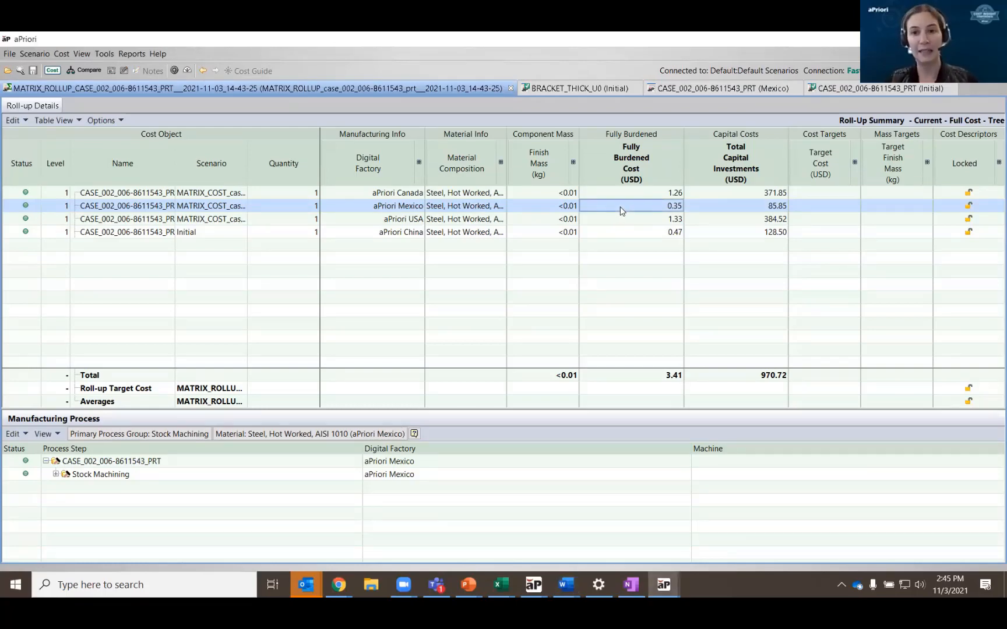
pyautogui.click(645, 233)
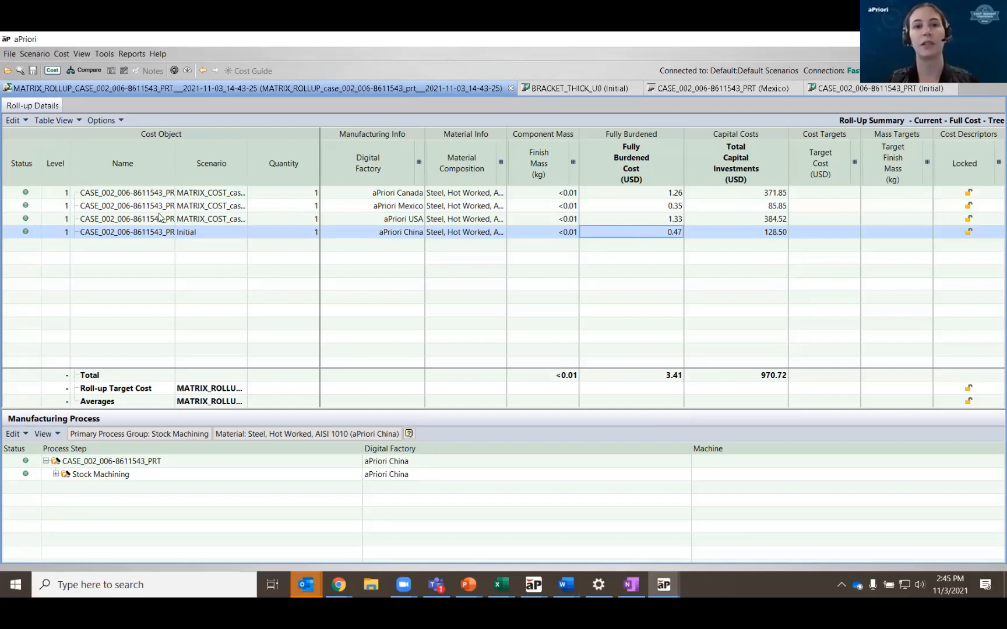
# Open the aPriori Mexico matrix scenario from the roll-up and start Matrix Costing for it
pyautogui.click(378, 207)
pyautogui.click(119, 207)
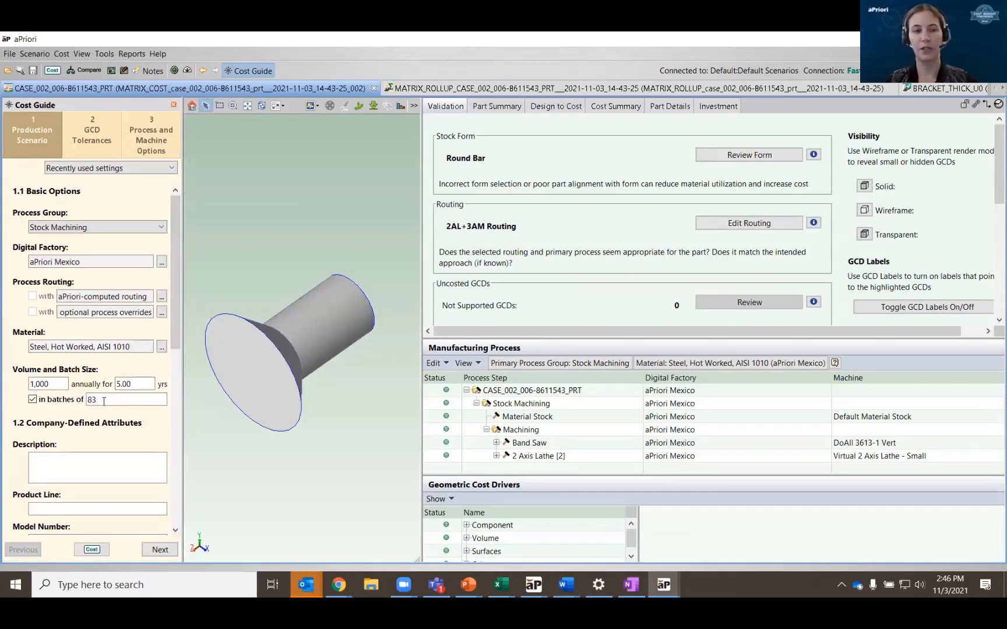
pyautogui.click(66, 55)
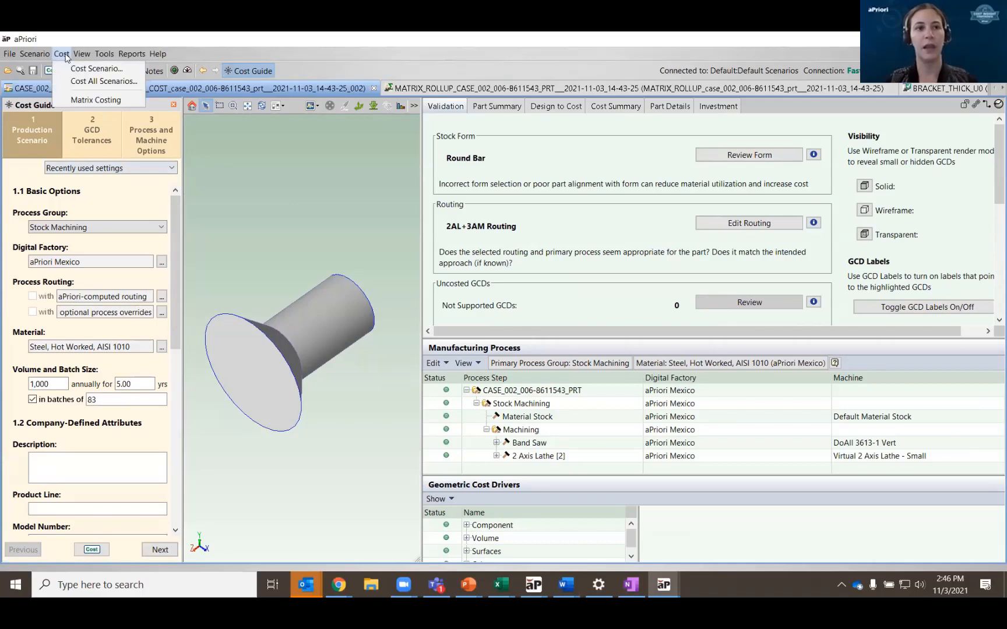
pyautogui.click(68, 100)
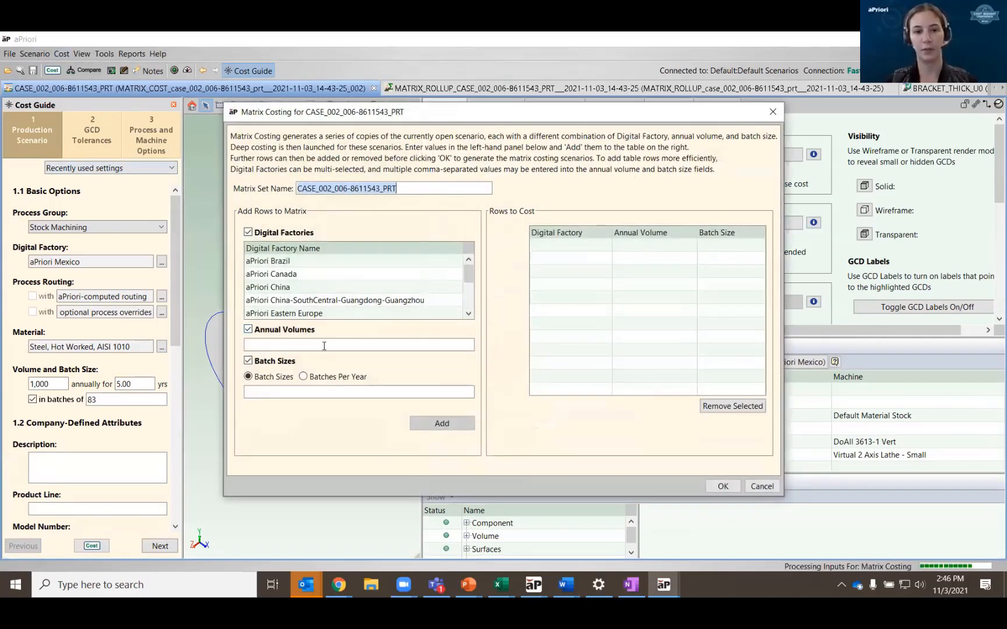
# Add a matrix row for aPriori Mexico with an annual volume of 1000 and a batch size of 30
pyautogui.click(325, 345)
pyautogui.write('1000')
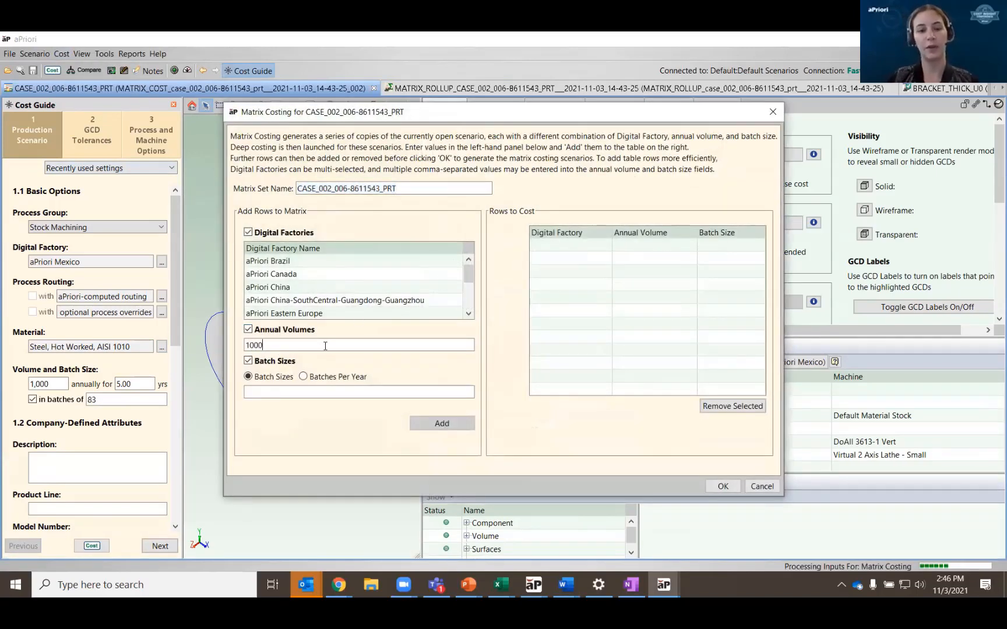
pyautogui.click(313, 393)
pyautogui.write('30')
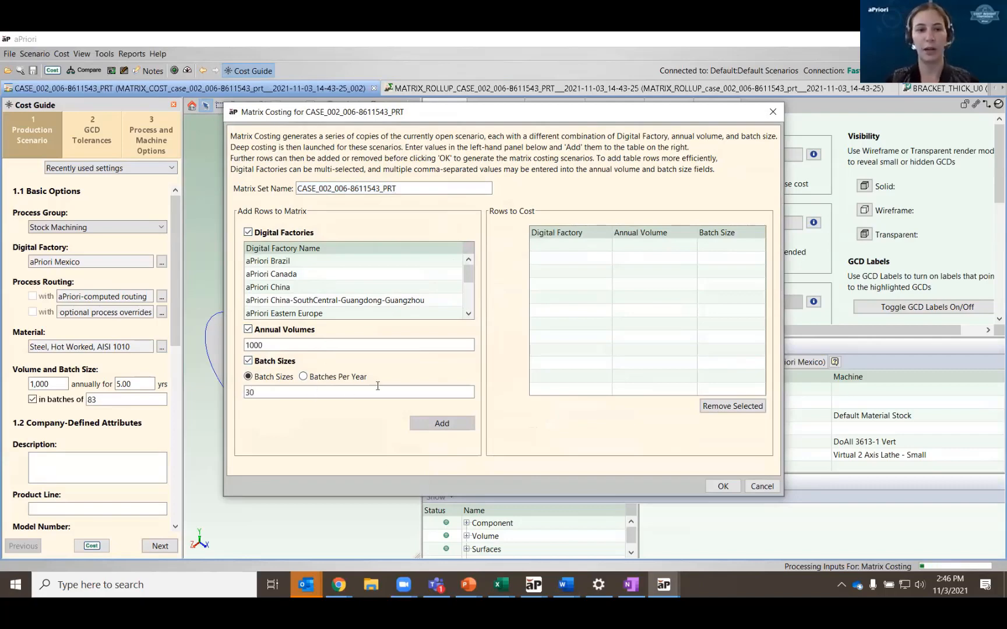
pyautogui.moveTo(468, 277); pyautogui.dragTo(468, 294)
pyautogui.click(414, 304)
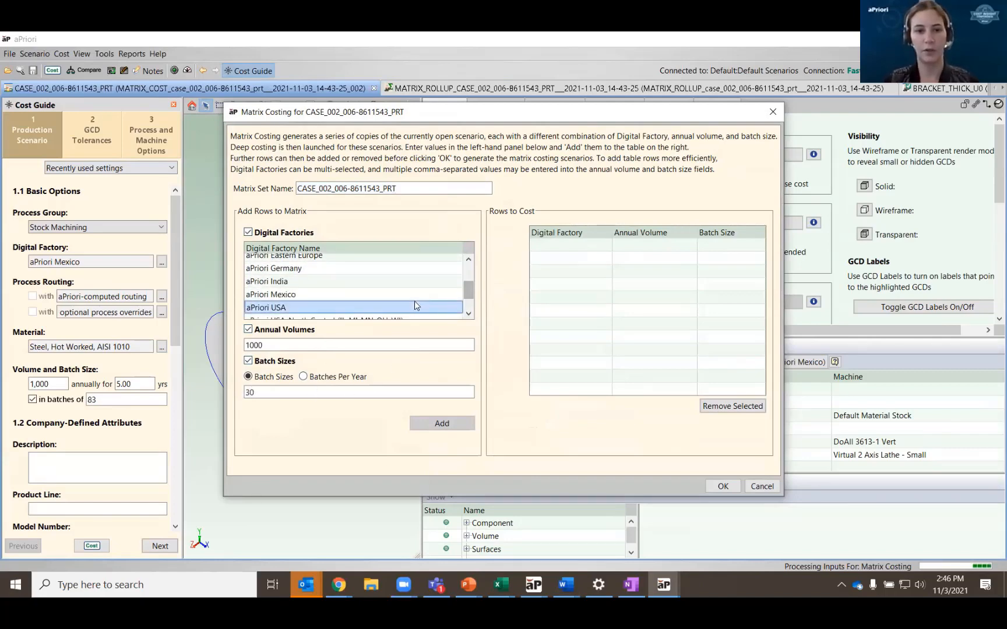
pyautogui.click(427, 297)
pyautogui.click(442, 423)
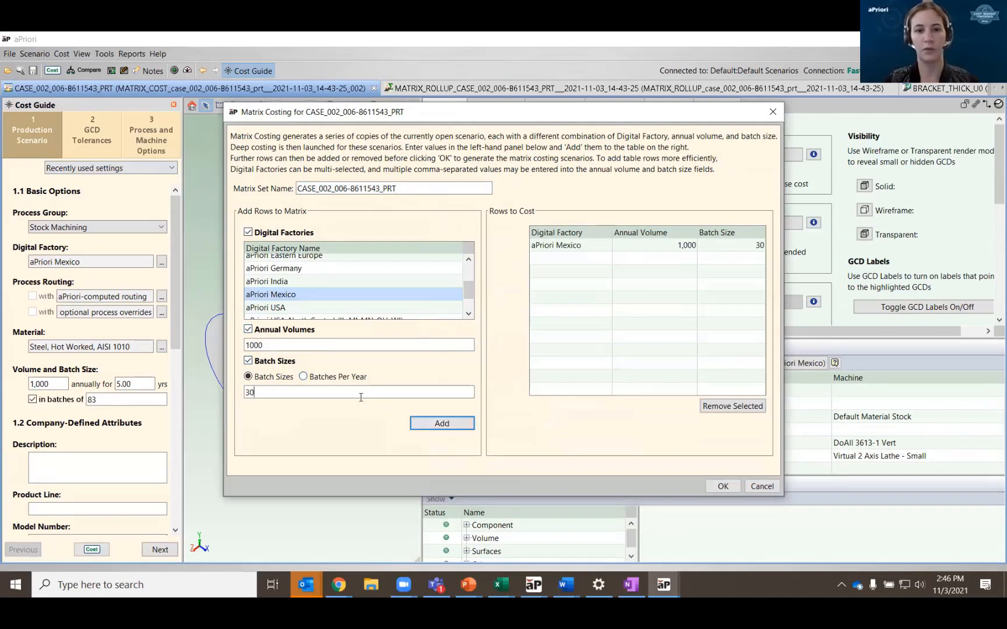
# Add two more aPriori Mexico rows at the same annual volume with batch sizes of 50 and 70
pyautogui.doubleClick(261, 394)
pyautogui.write('50')
pyautogui.click(438, 426)
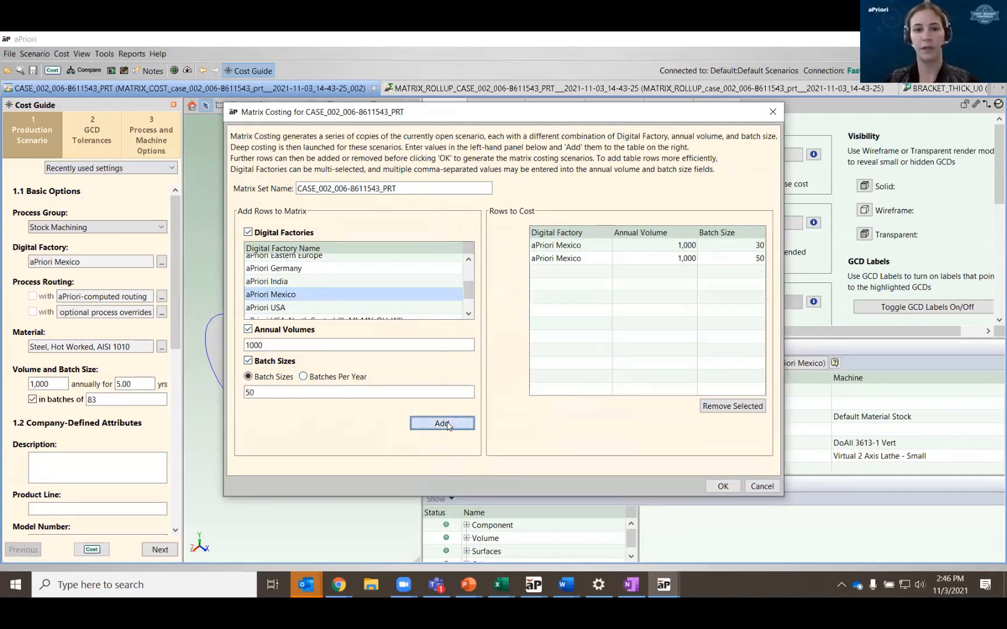
pyautogui.write('70')
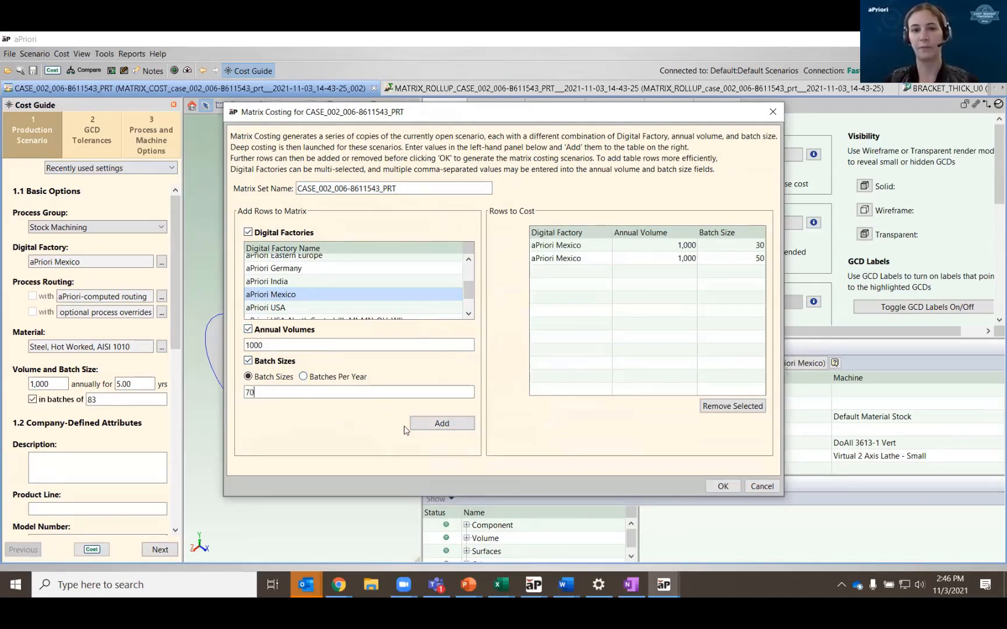
pyautogui.click(444, 425)
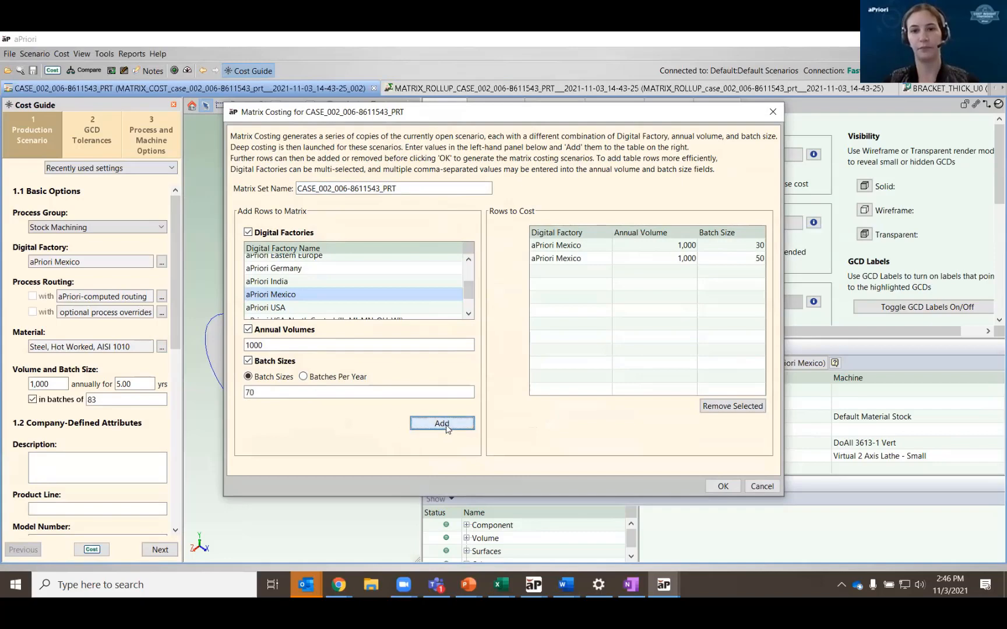
# Generate the three matrix scenarios and bulk cost them, widening the costing window to review their digital factory and batch size
pyautogui.click(723, 487)
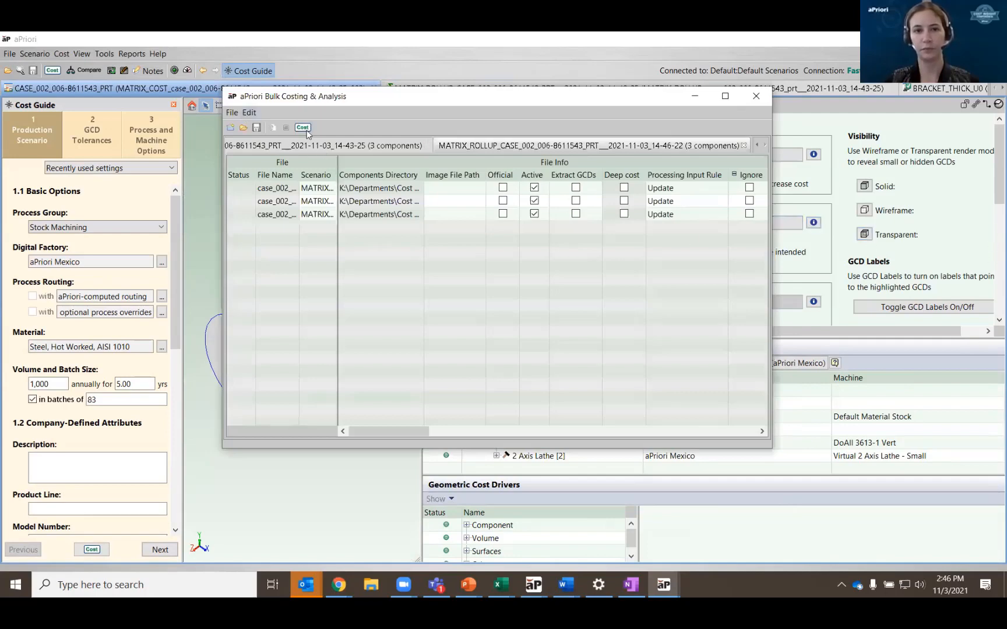
pyautogui.click(303, 128)
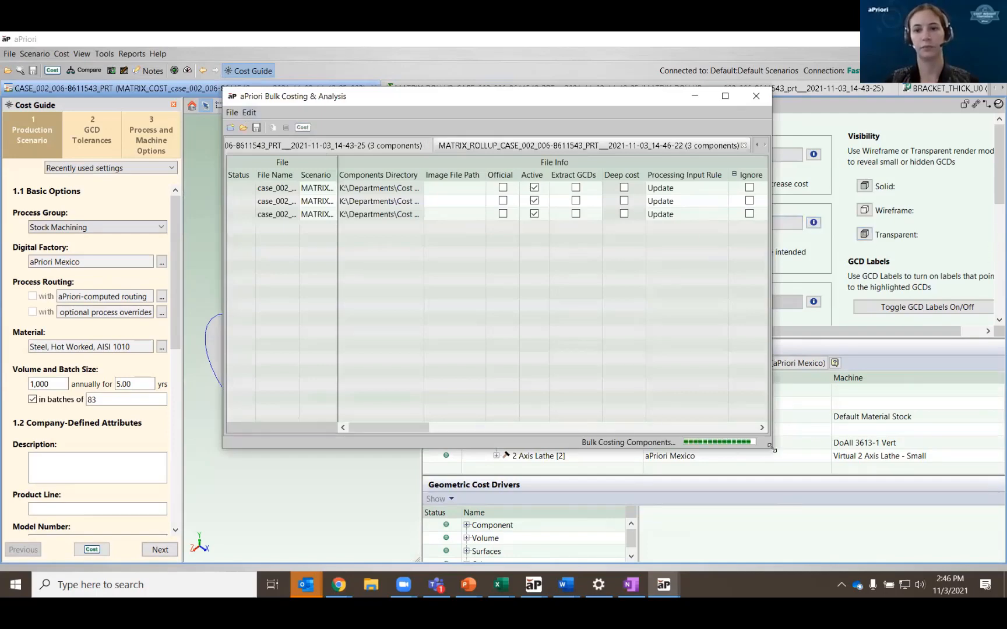
pyautogui.moveTo(772, 447); pyautogui.dragTo(883, 447)
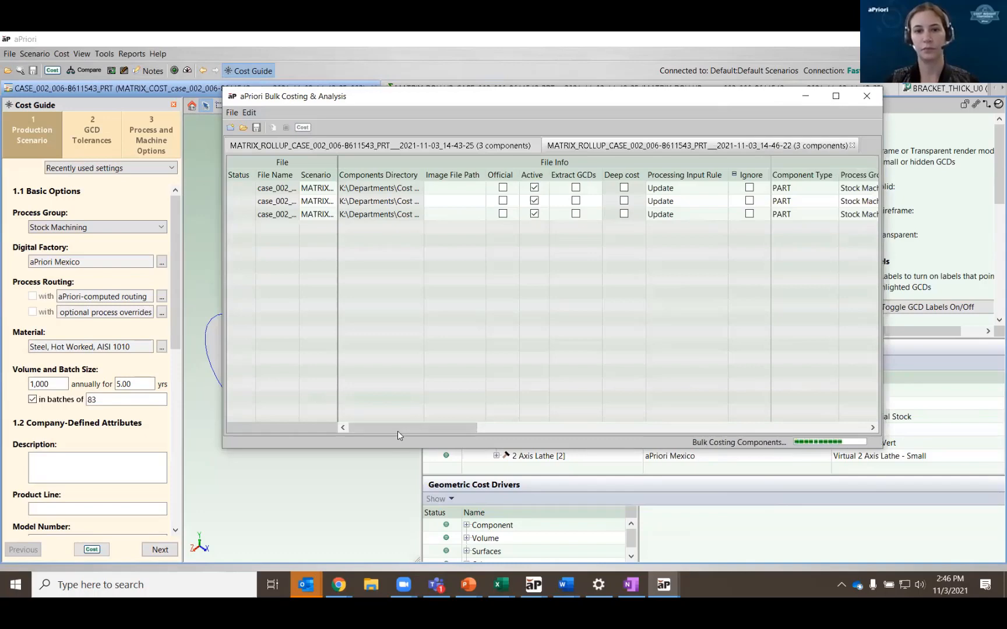
pyautogui.moveTo(400, 430); pyautogui.dragTo(427, 432)
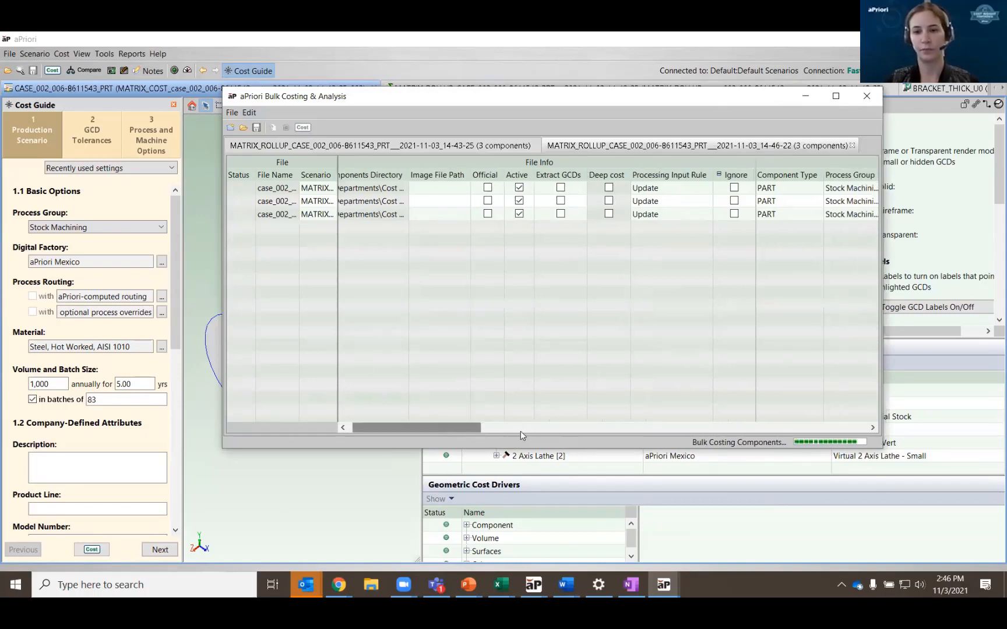
pyautogui.moveTo(424, 430); pyautogui.dragTo(498, 430)
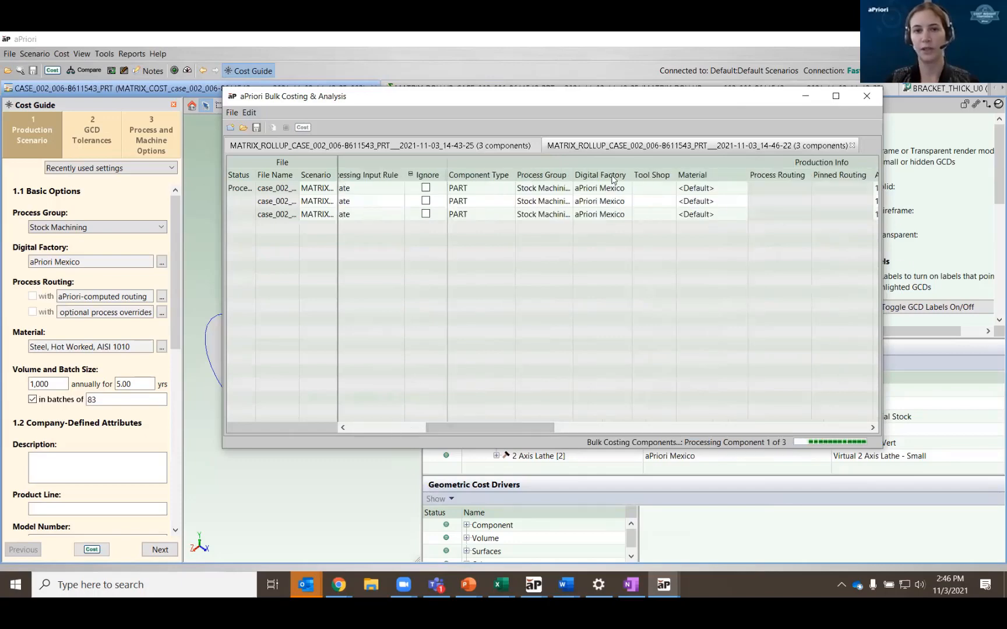
pyautogui.click(602, 428)
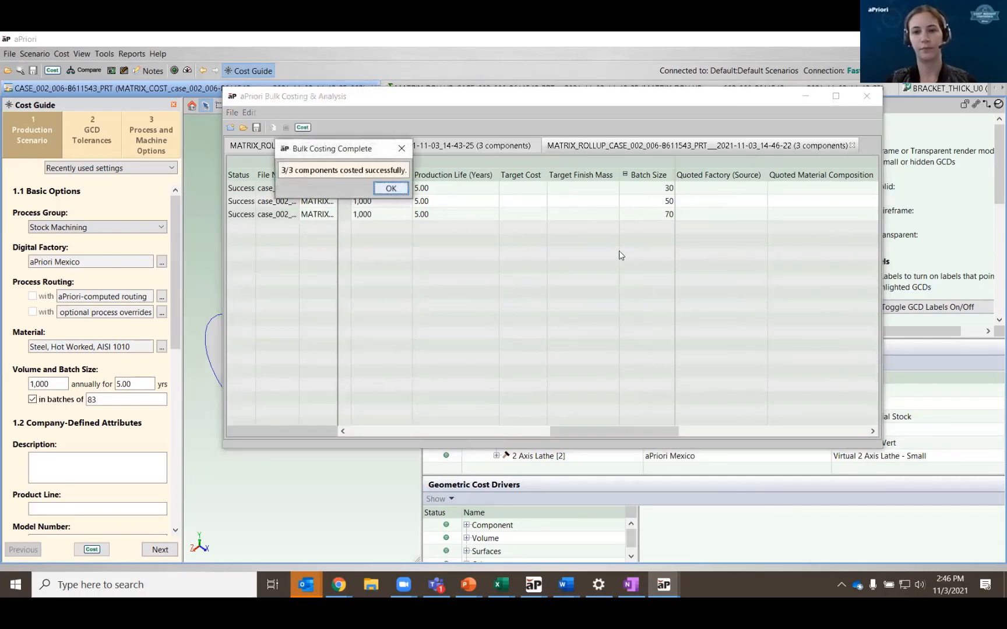
pyautogui.click(392, 190)
# Search the component scenarios for case_002 and open the newer MATRIX_ROLLUP, dated 2021-11-03_14-46-22
pyautogui.click(21, 71)
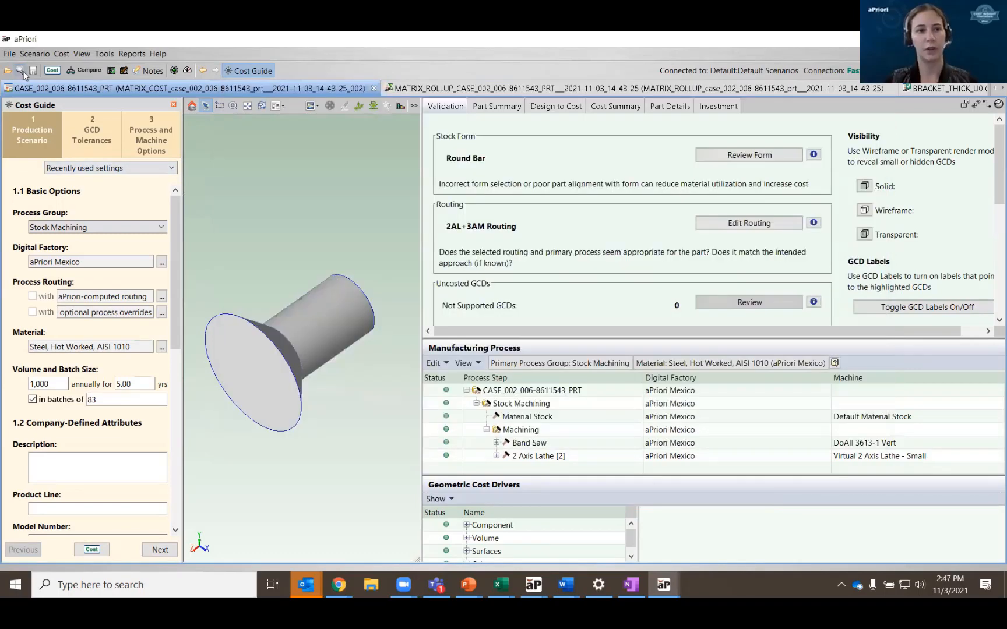
pyautogui.write('case_002')
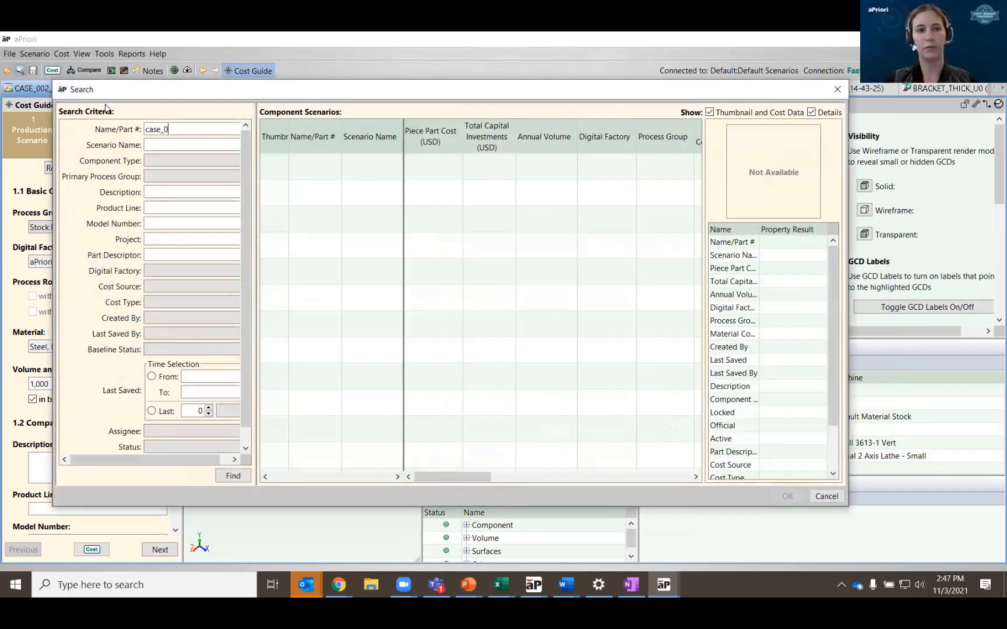
pyautogui.press('Return')
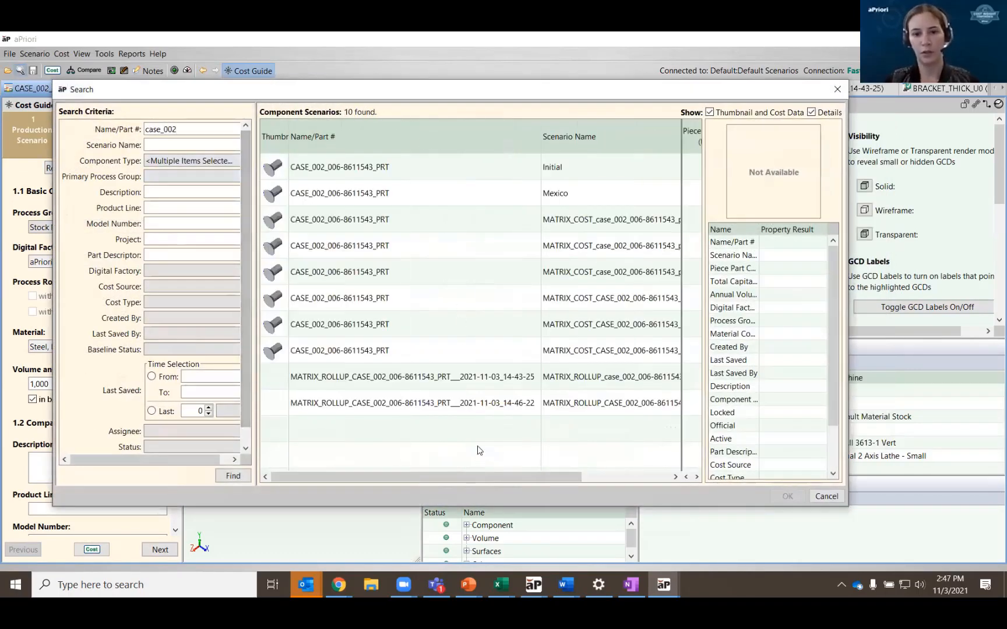
pyautogui.click(589, 380)
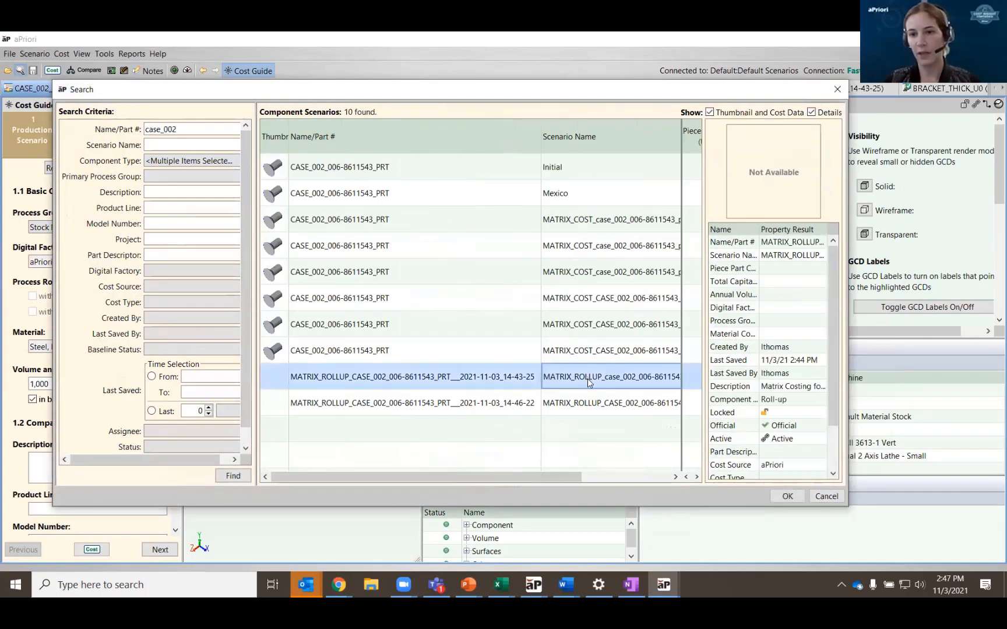
pyautogui.click(627, 407)
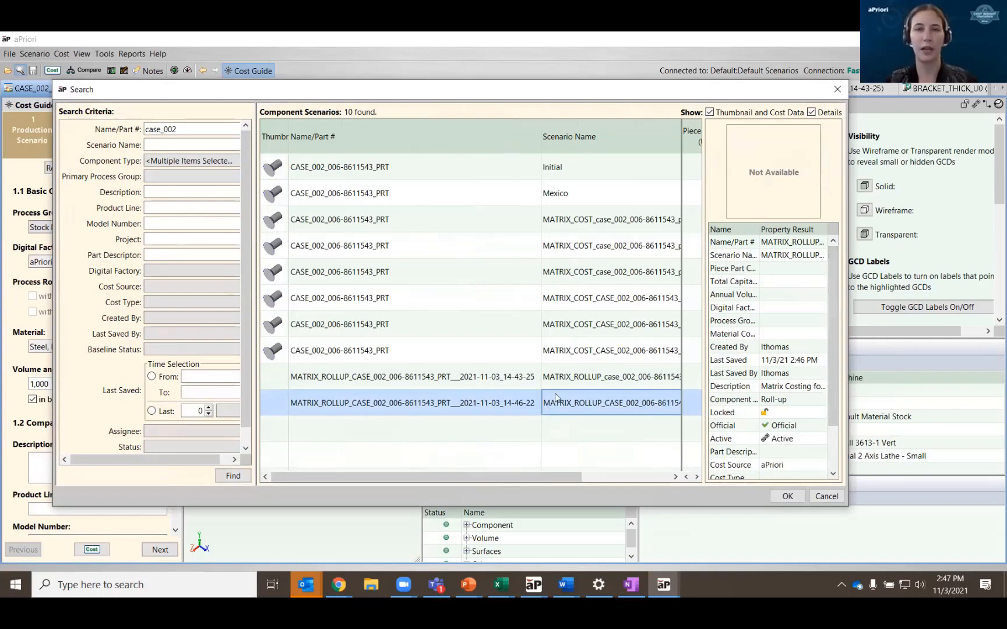
pyautogui.click(786, 496)
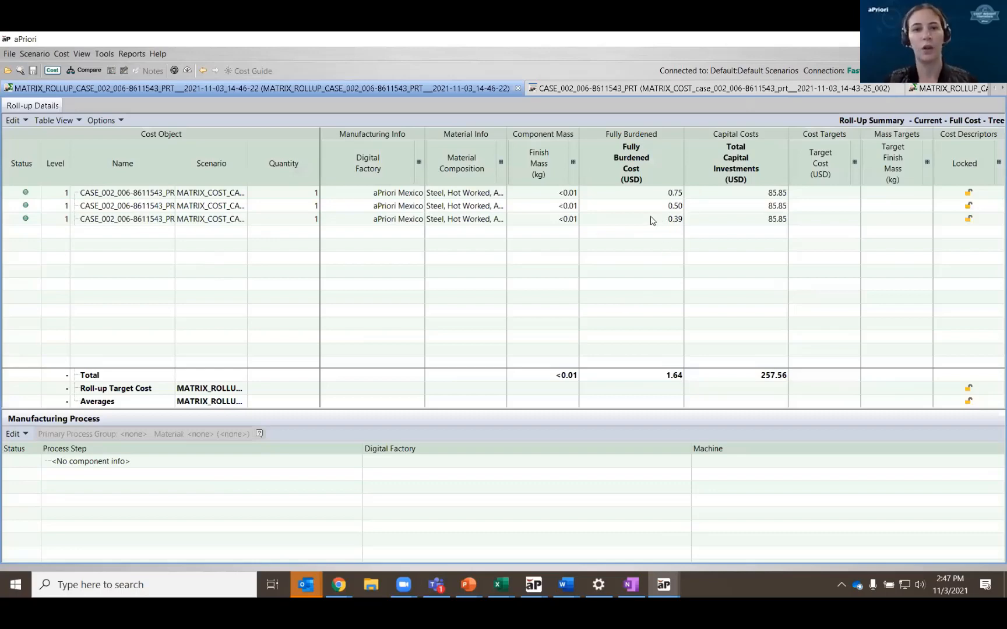
# Expand the roll-up's Manufacturing Info columns and compare the fully burdened costs against the batch sizes
pyautogui.click(652, 220)
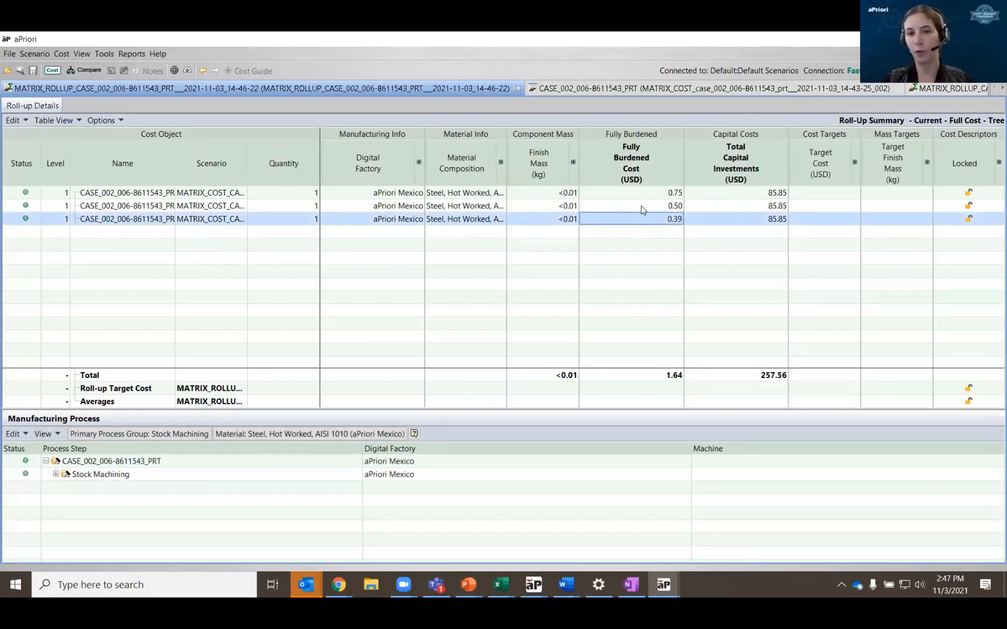
pyautogui.click(649, 207)
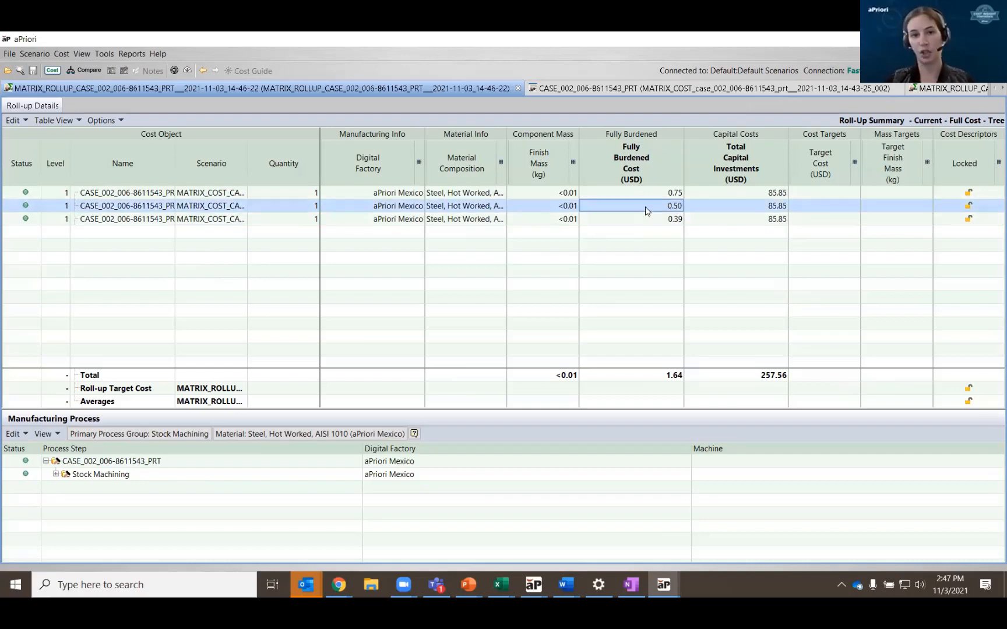
pyautogui.click(418, 162)
pyautogui.click(852, 207)
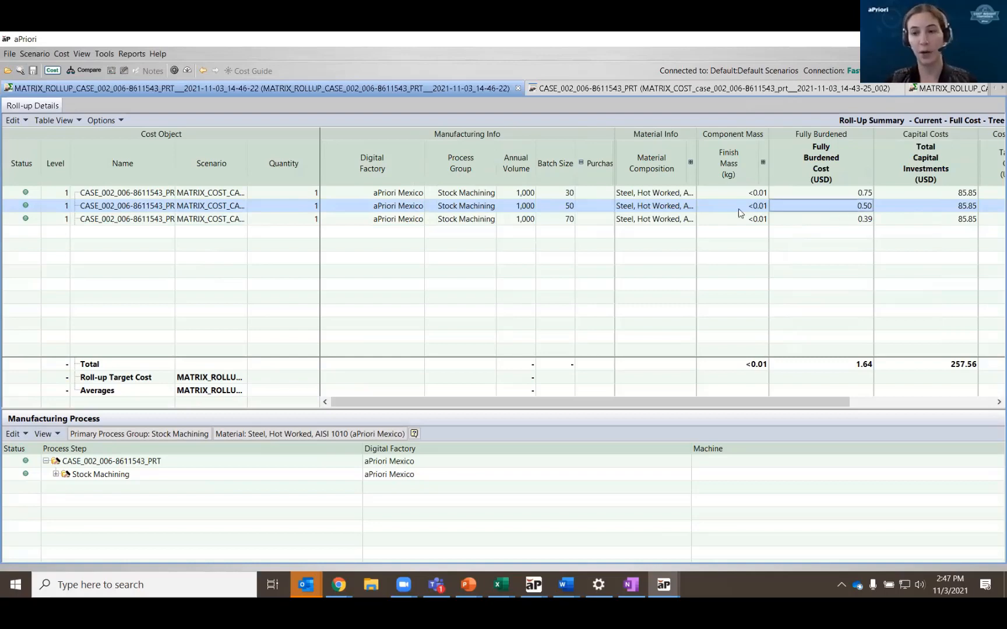
pyautogui.click(554, 205)
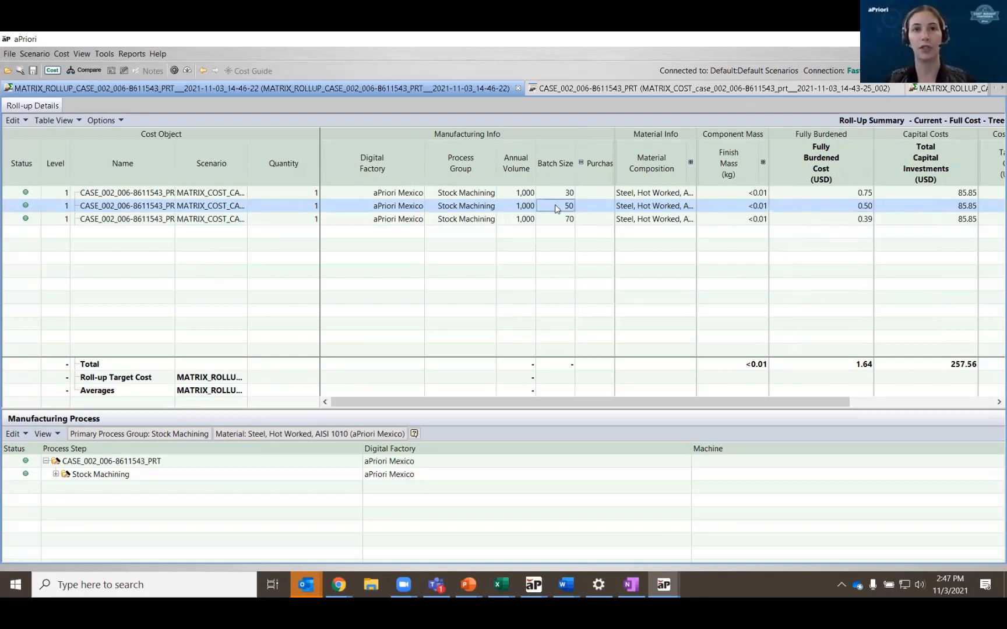